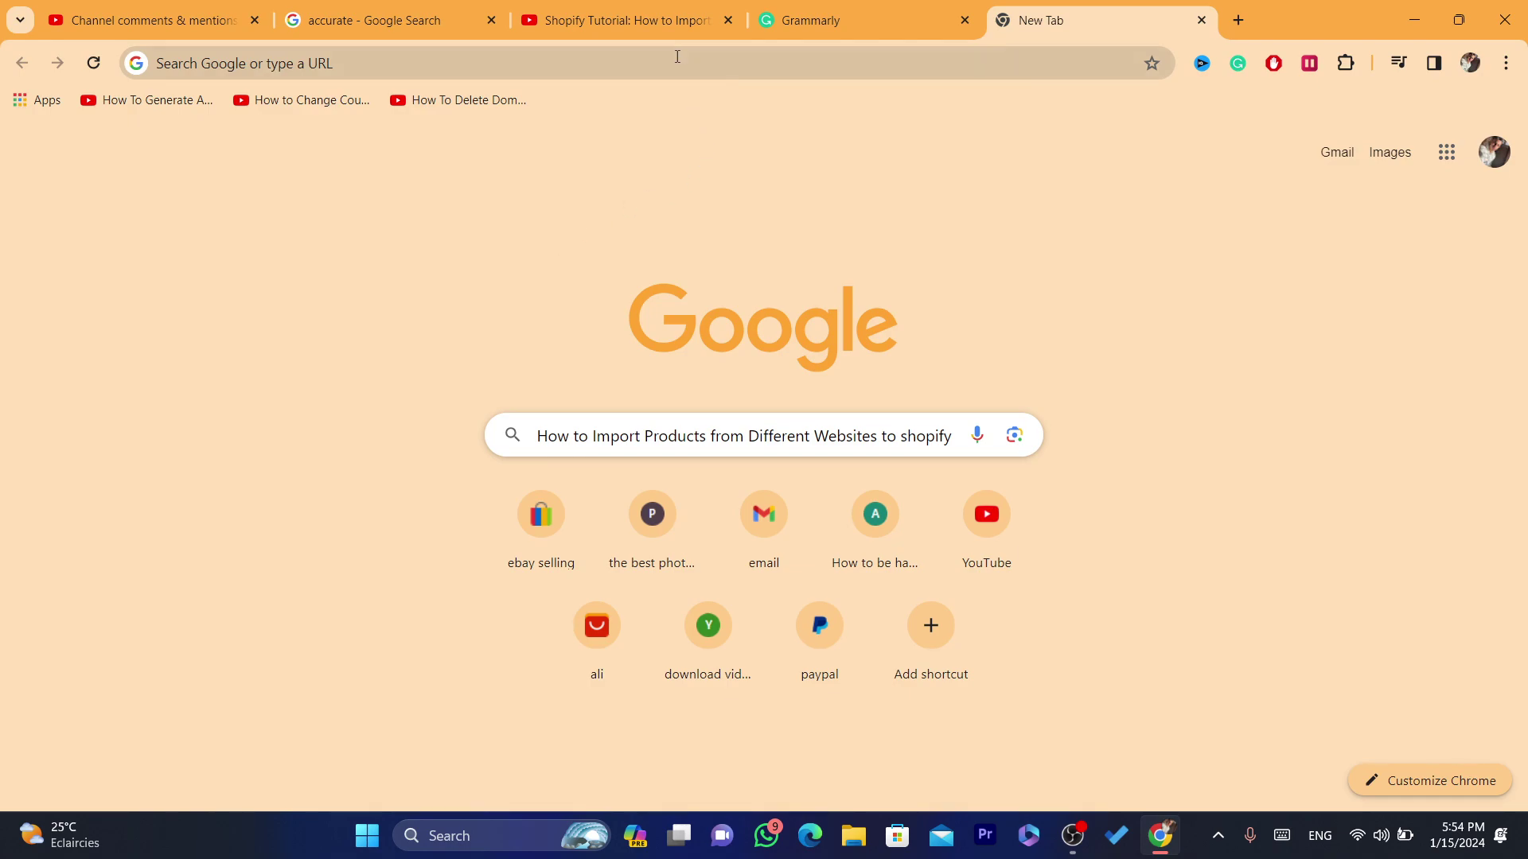
# Search Google for shopify and open the Shopify result to reach the store admin home
pyautogui.write('sho[')
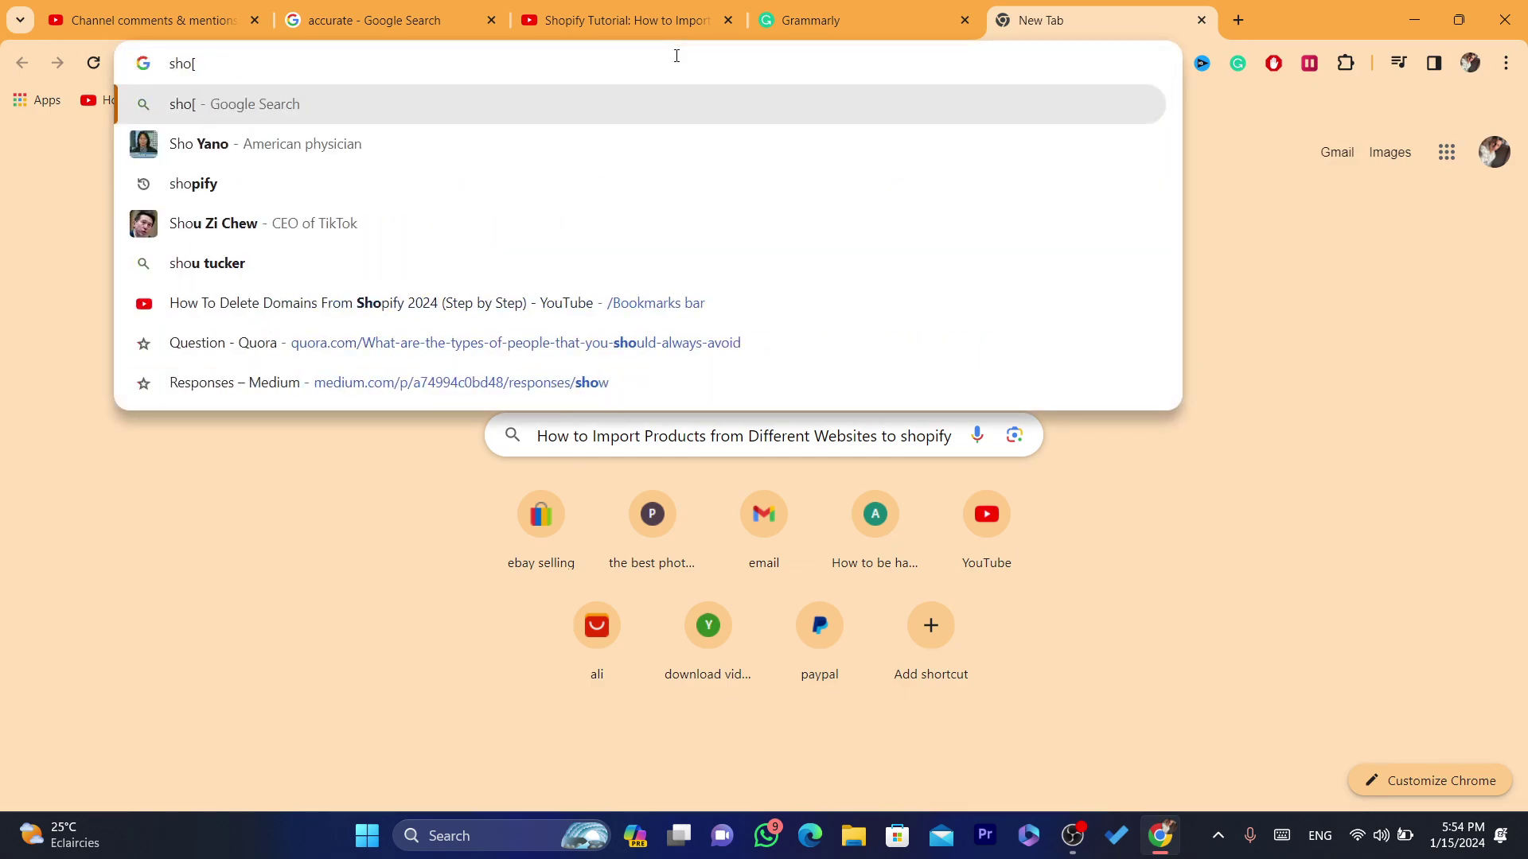
pyautogui.press('BackSpace')
pyautogui.press('BackSpace')
pyautogui.click(358, 141)
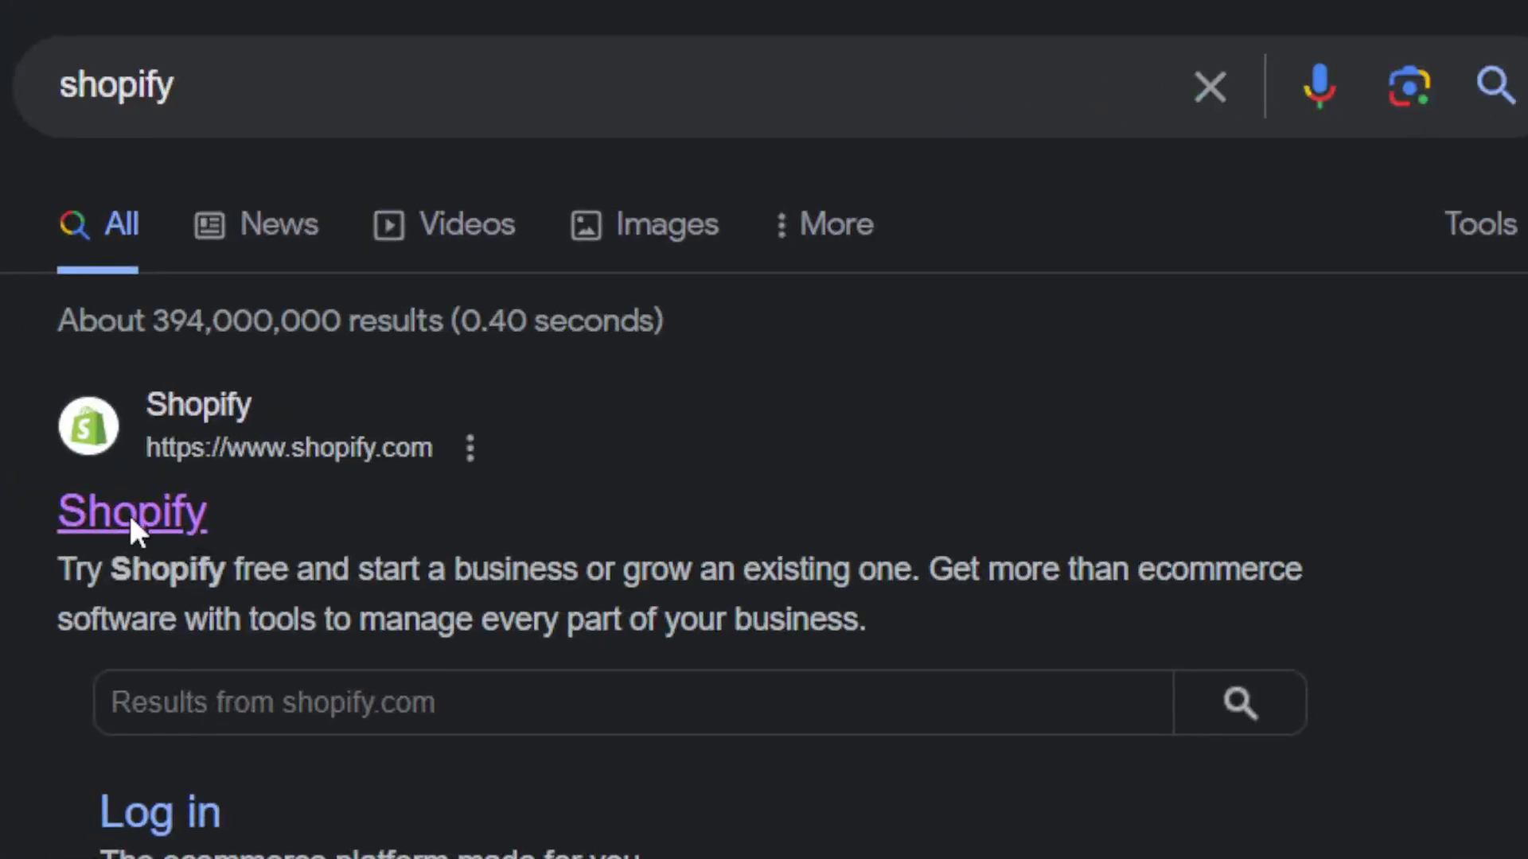
pyautogui.click(229, 359)
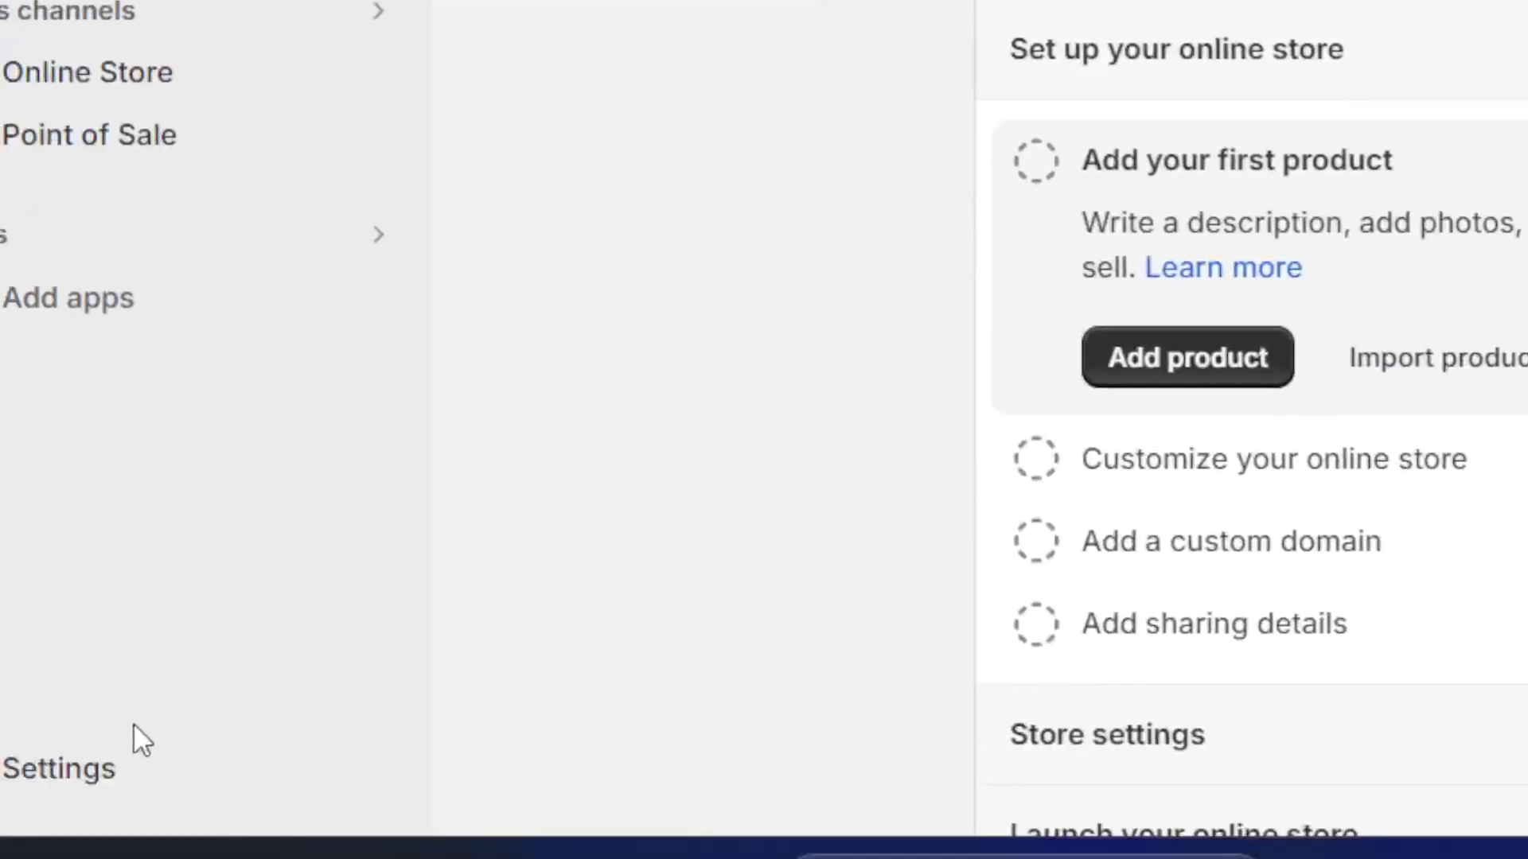
# Open the Shopify App Store from Settings > Apps and sales channels in a new tab
pyautogui.click(101, 732)
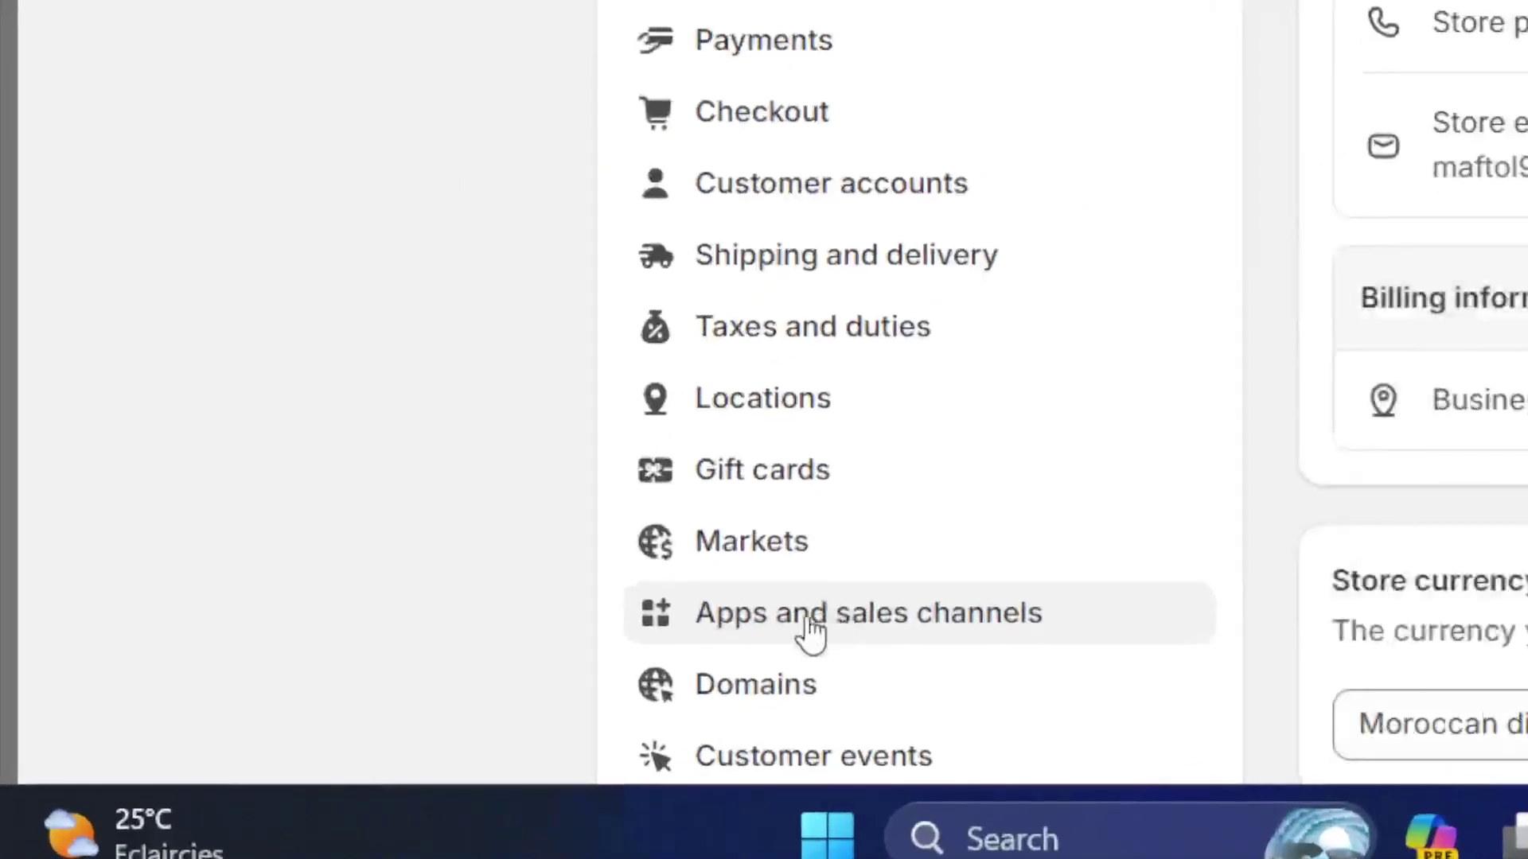
pyautogui.click(790, 636)
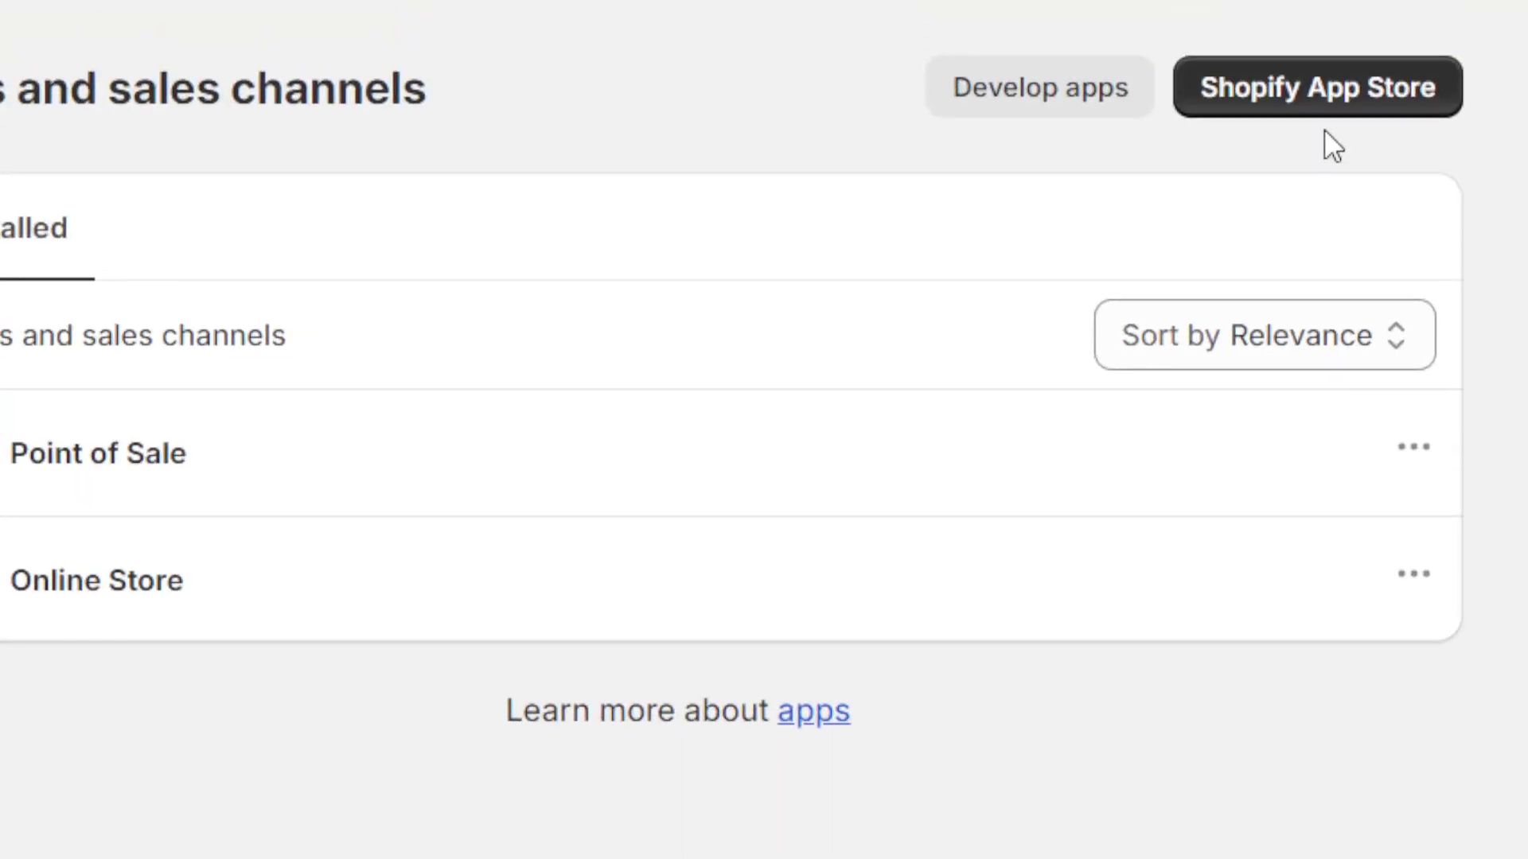
pyautogui.click(1306, 140)
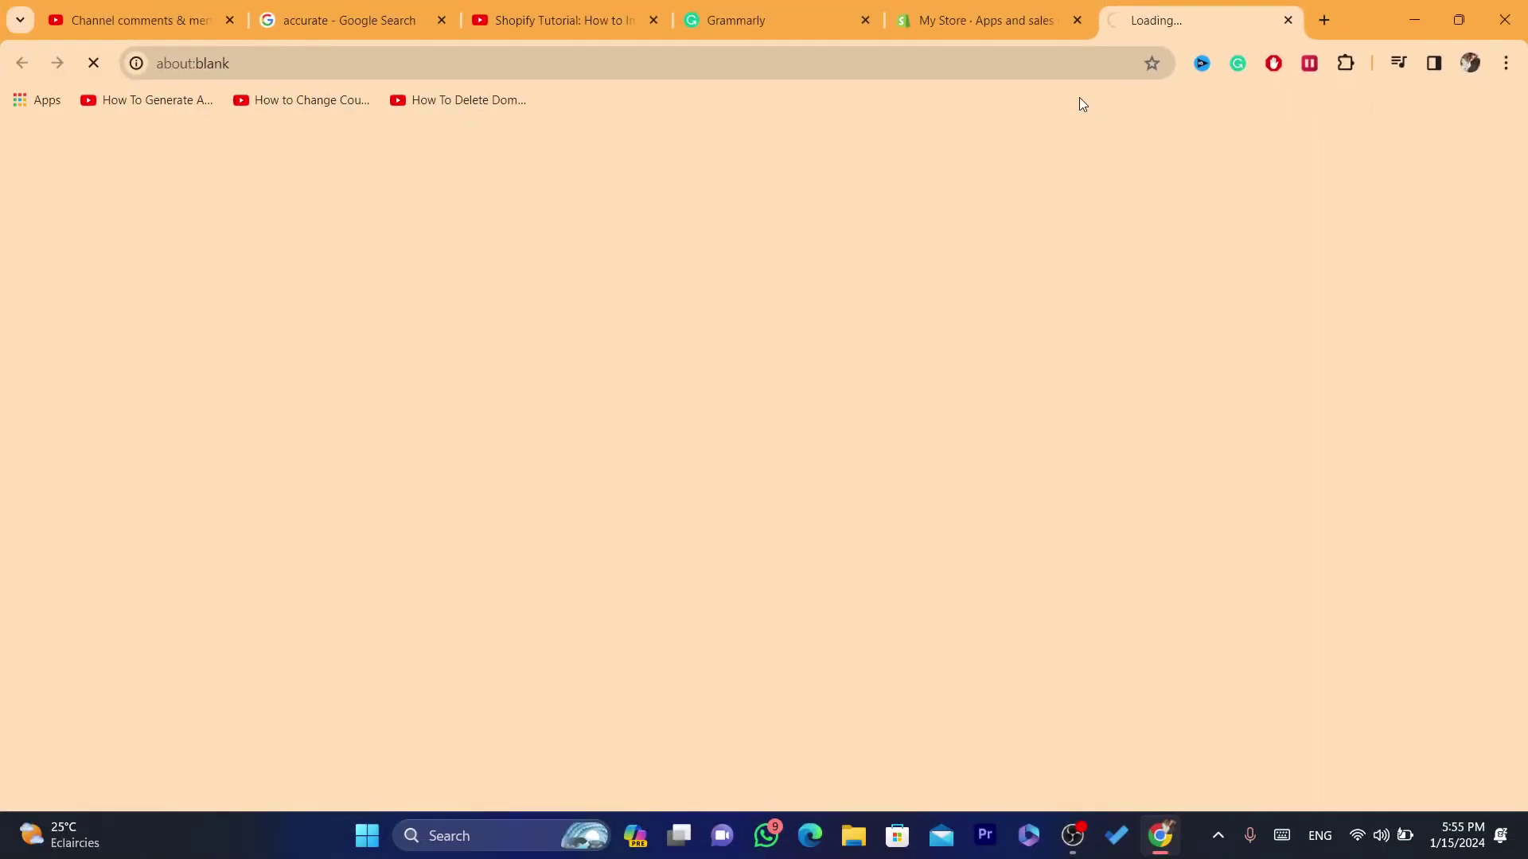
pyautogui.moveTo(1142, 7); pyautogui.dragTo(931, 16)
# Search the App Store for ROBO
pyautogui.click(845, 63)
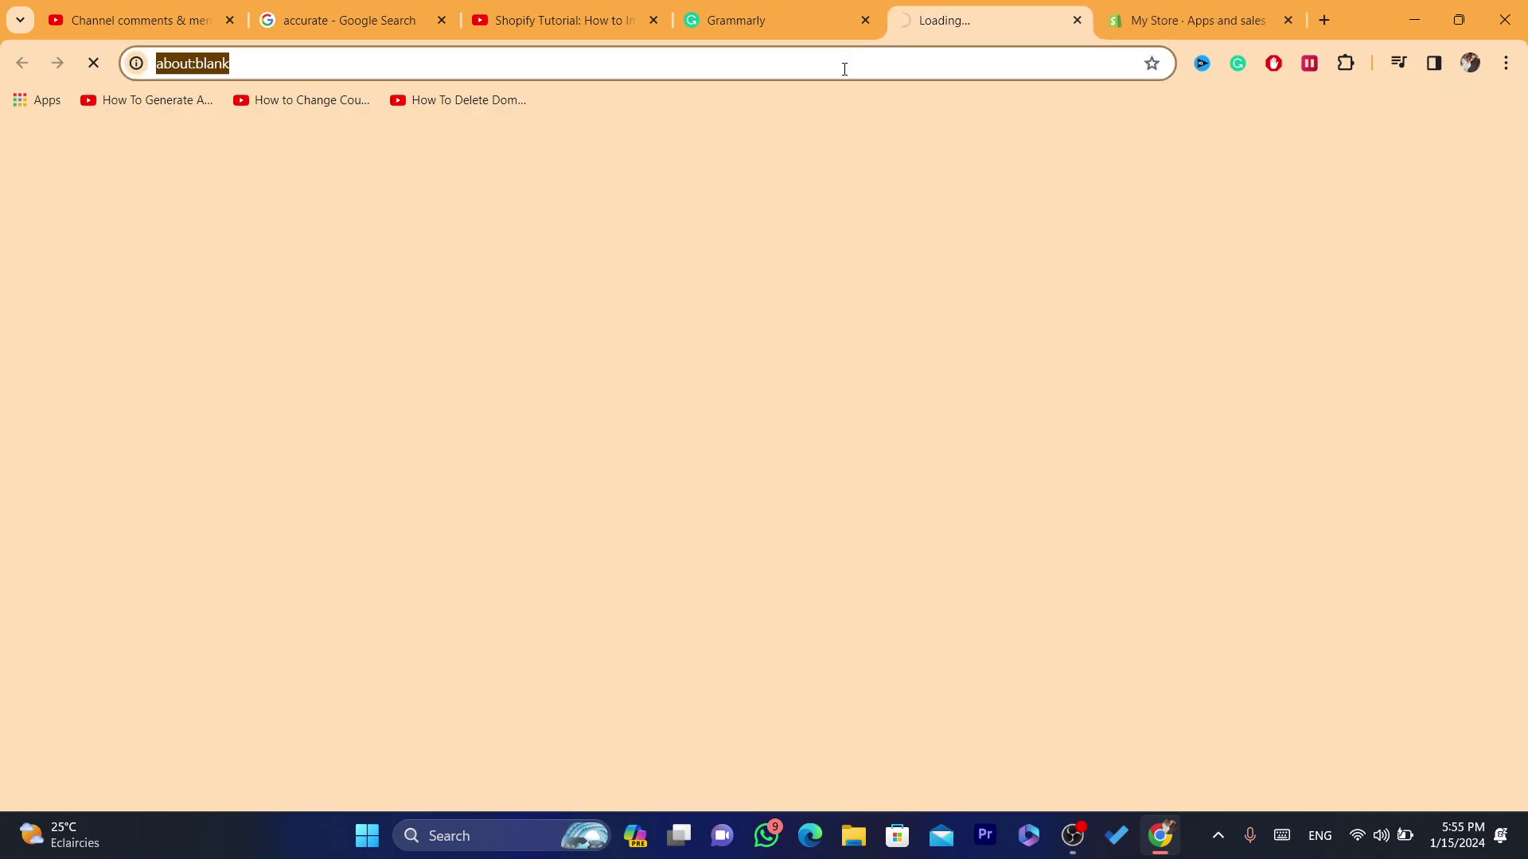
pyautogui.click(600, 157)
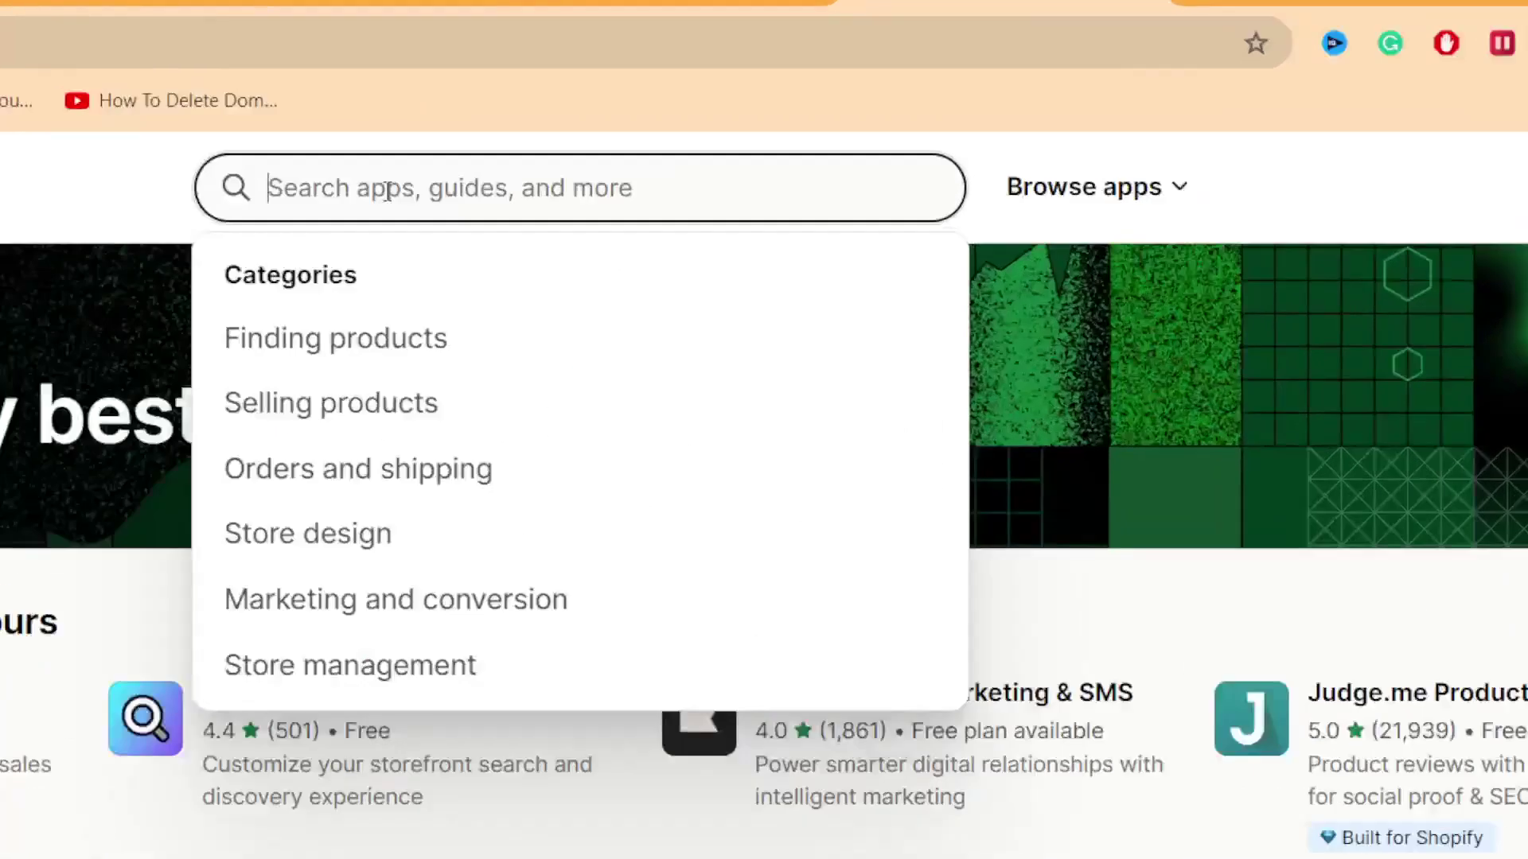
pyautogui.write('ROBO')
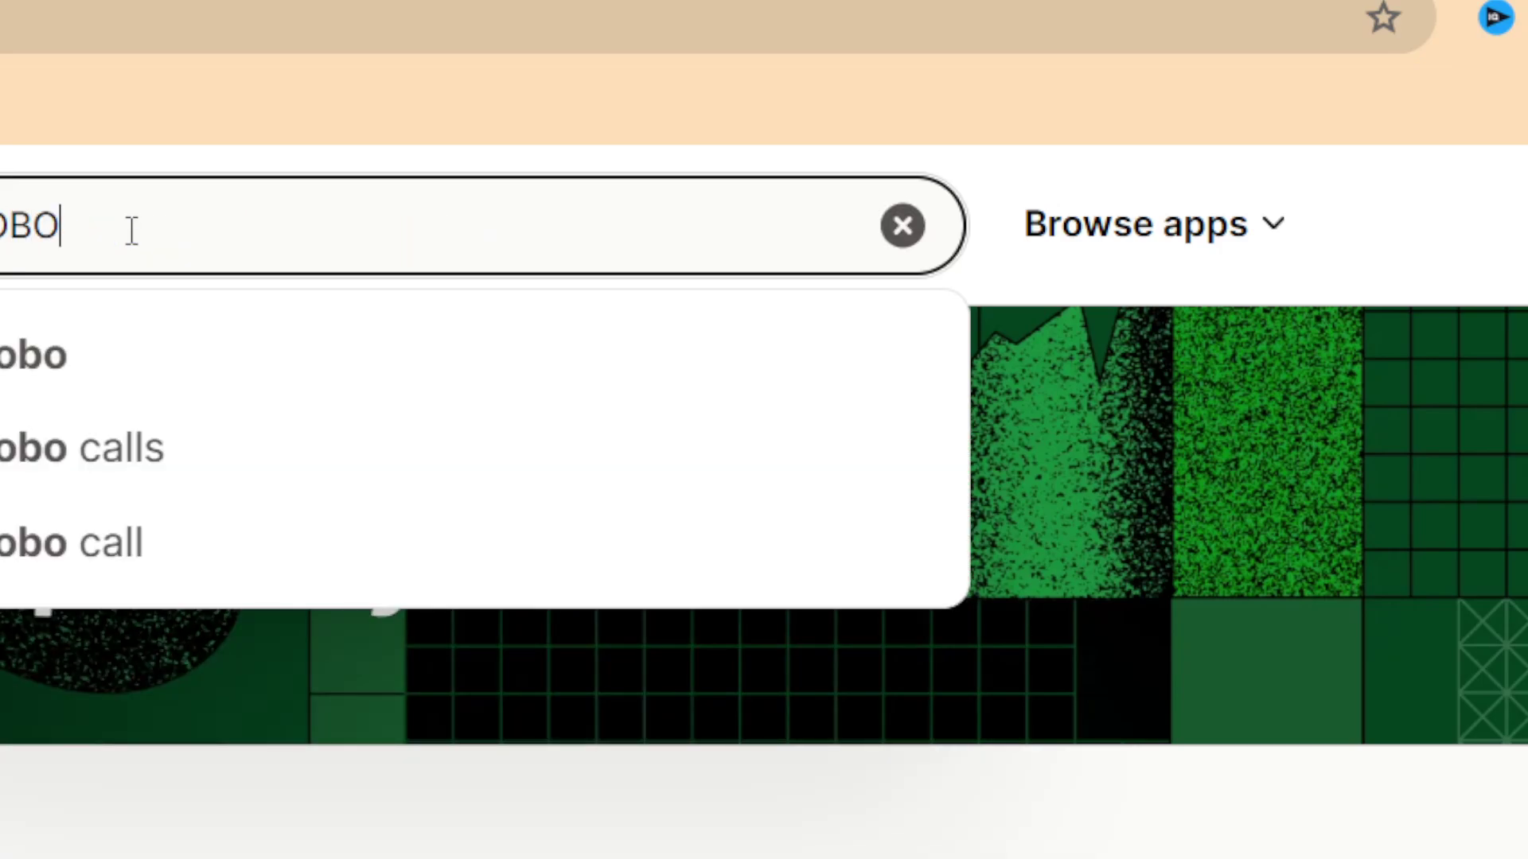
pyautogui.press('Return')
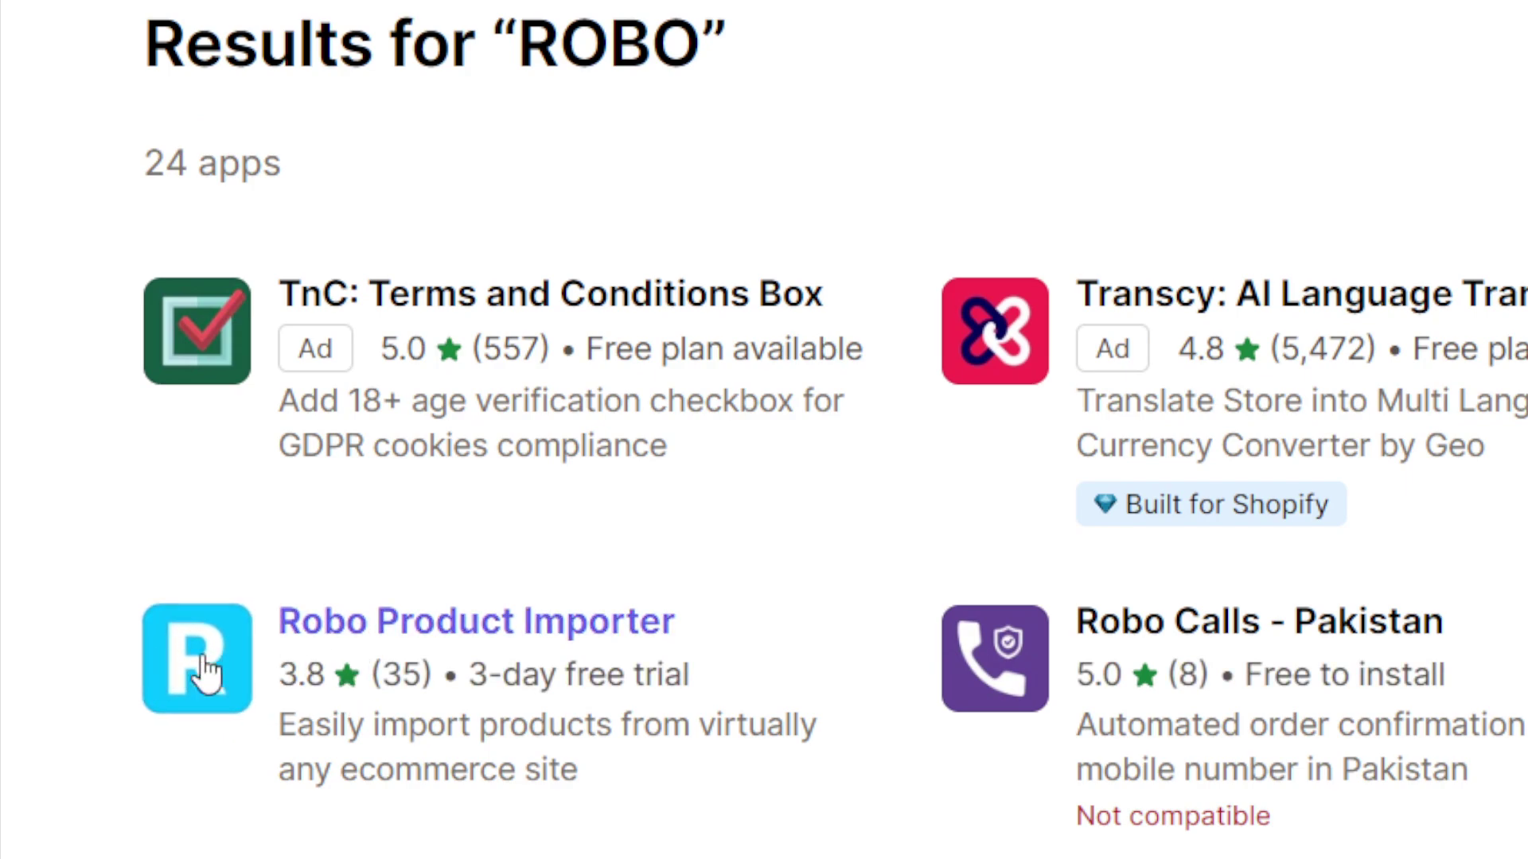
# Install Robo Product Importer from its listing and approve its permissions
pyautogui.click(362, 624)
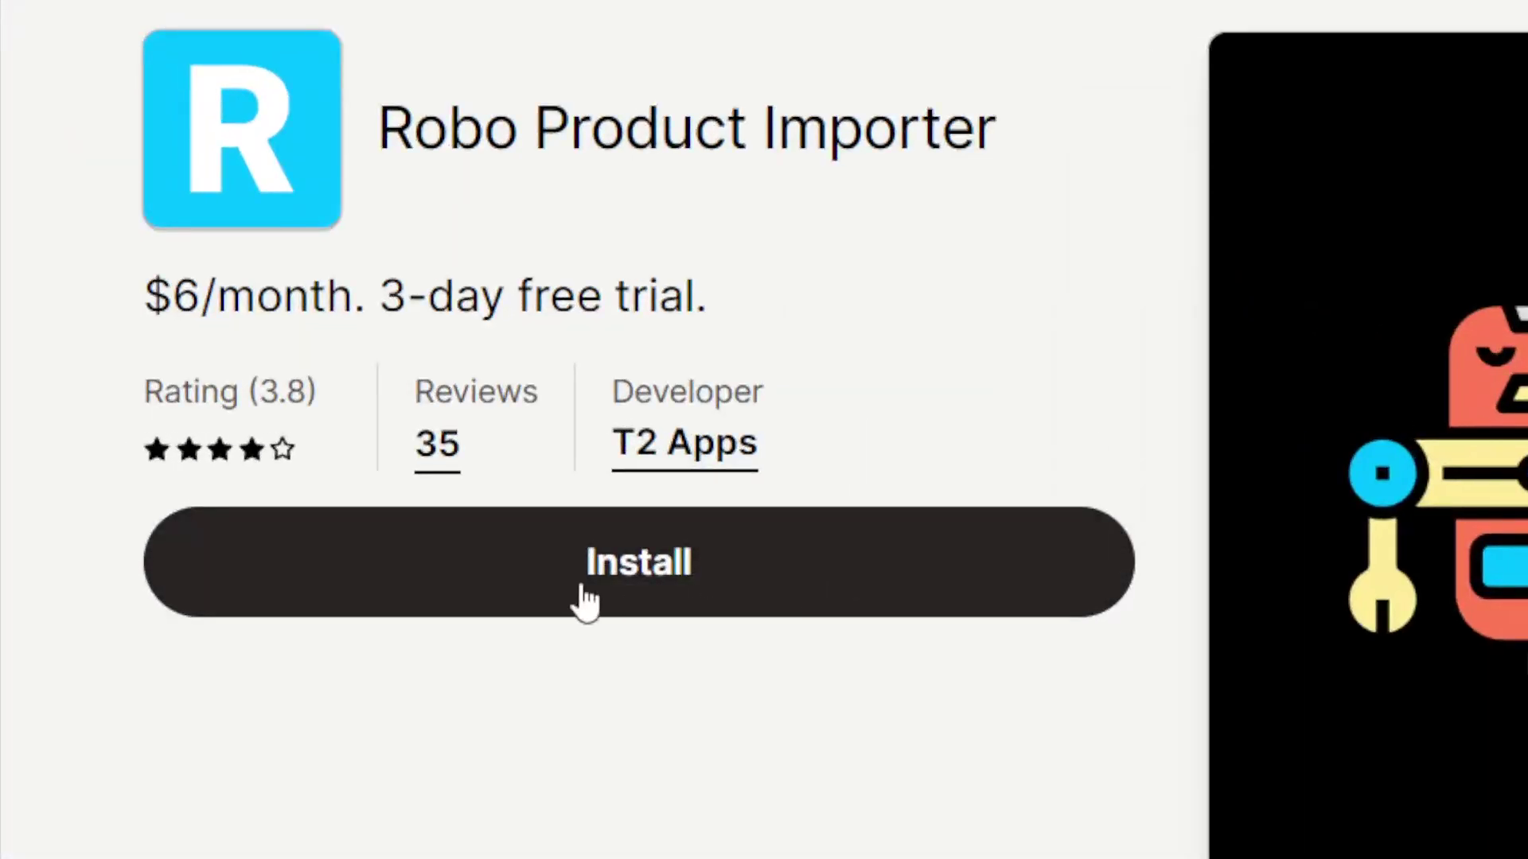
pyautogui.click(262, 490)
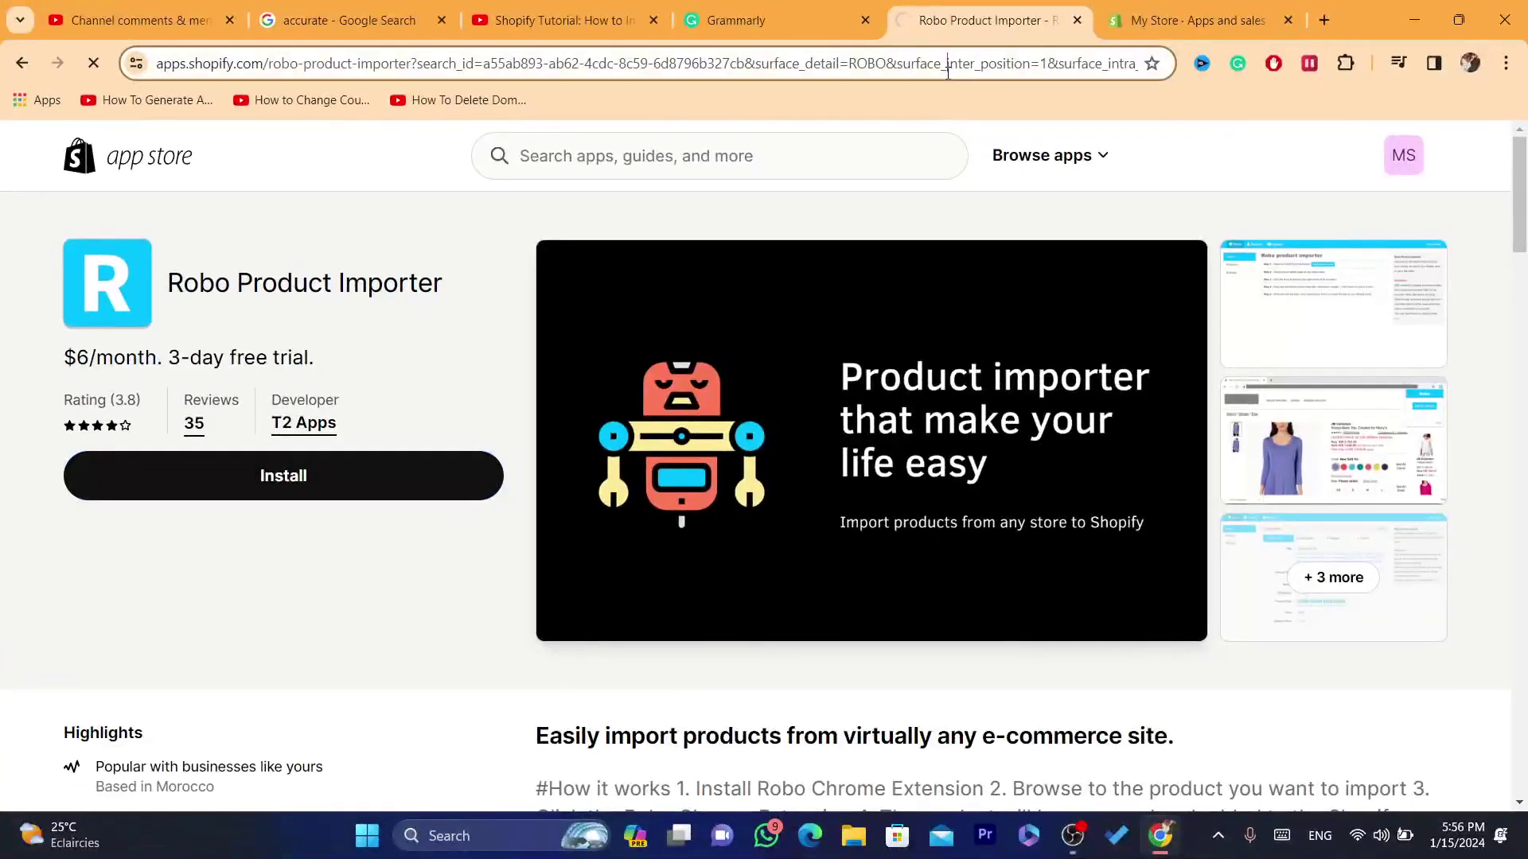
pyautogui.click(947, 63)
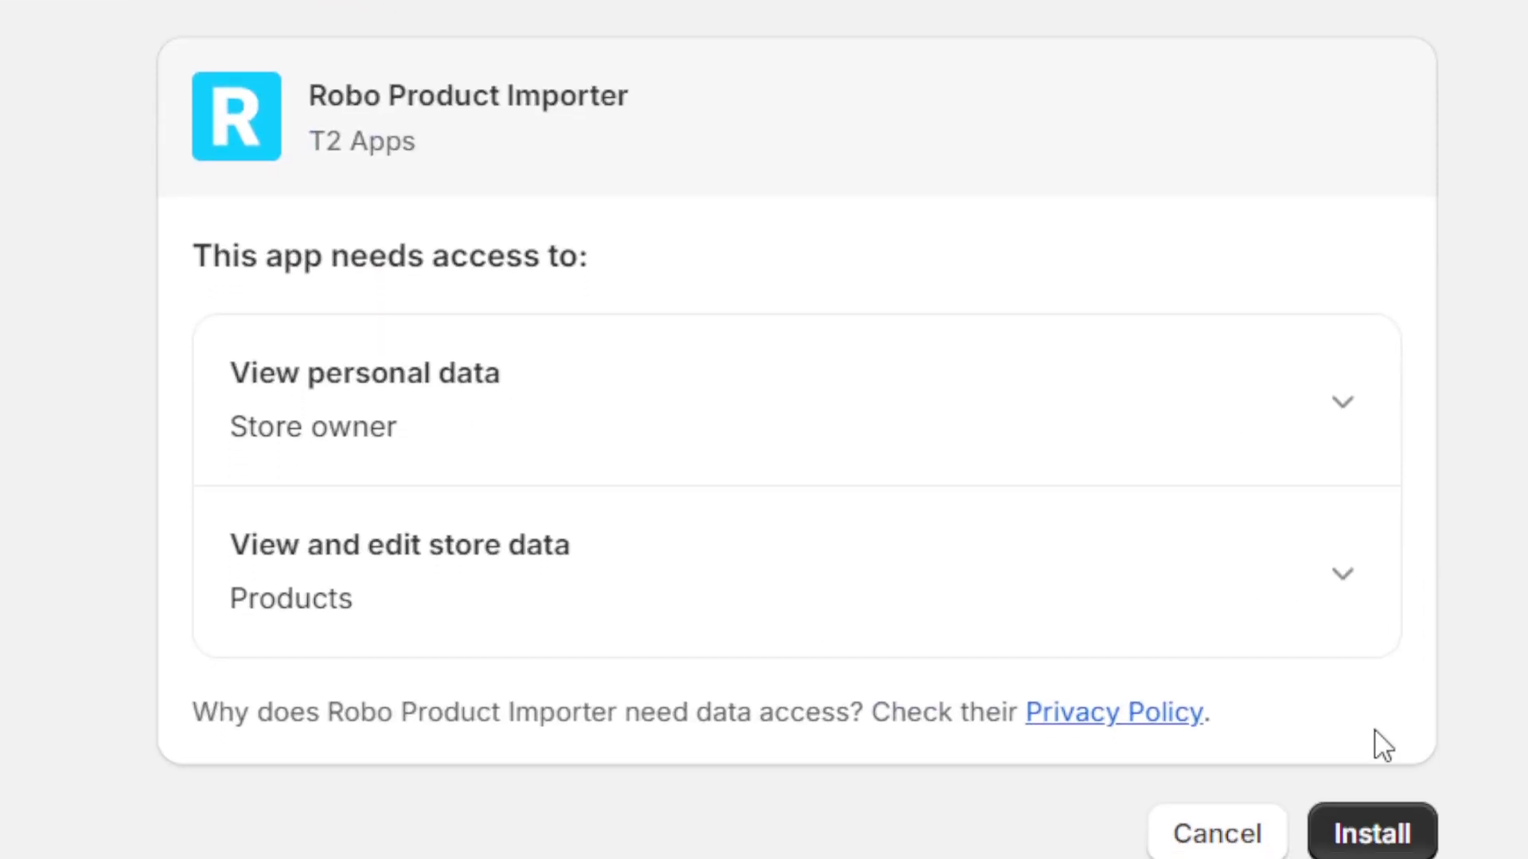
pyautogui.click(1372, 756)
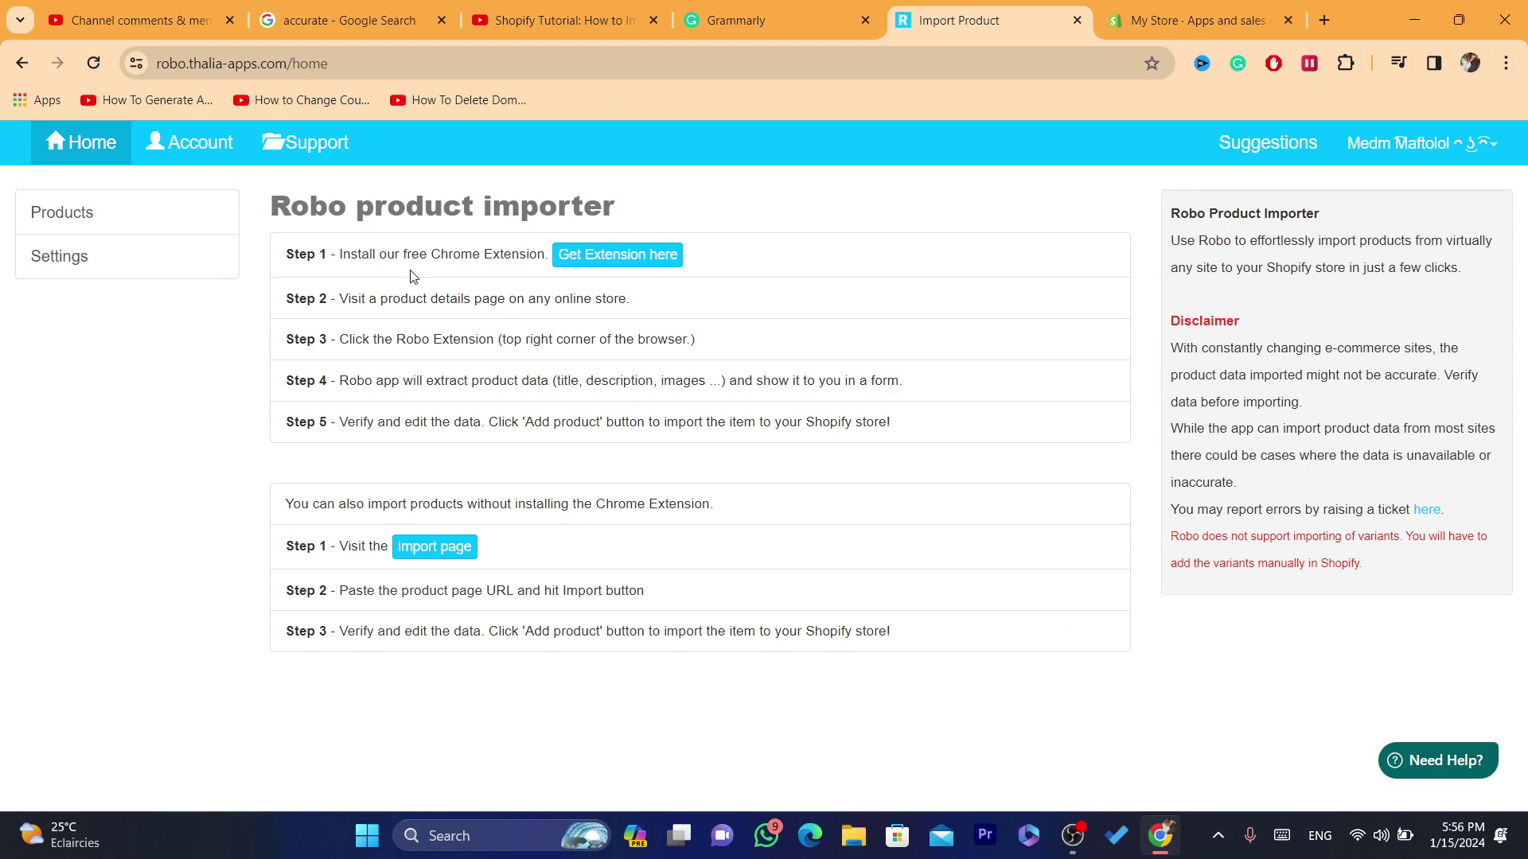
# Open the Robo extension's Chrome Web Store page via Step 1's 'Get Extension here' link
pyautogui.moveTo(341, 260); pyautogui.dragTo(510, 249)
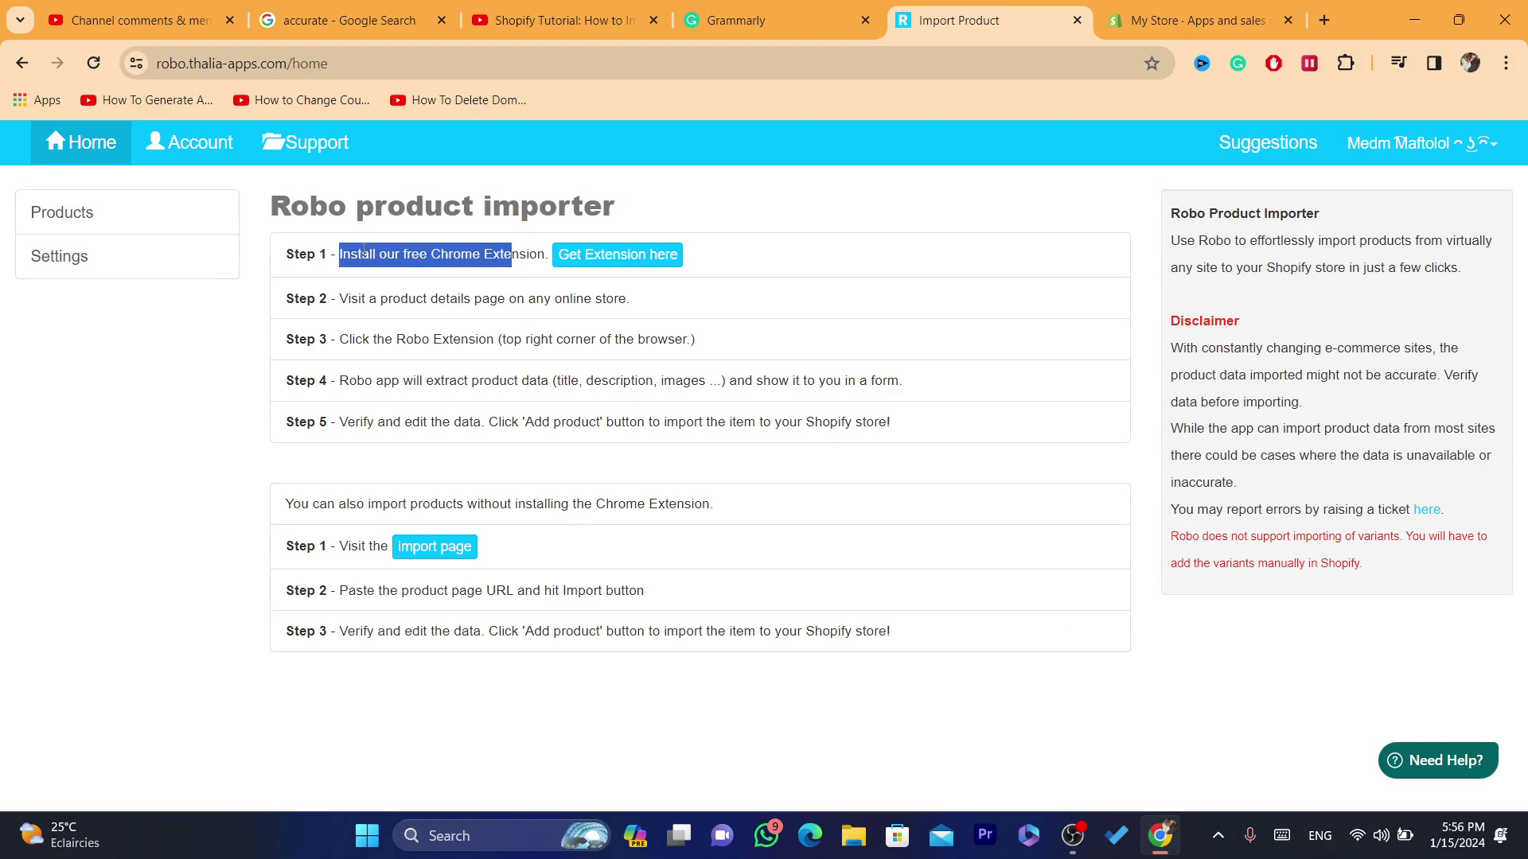
pyautogui.click(531, 248)
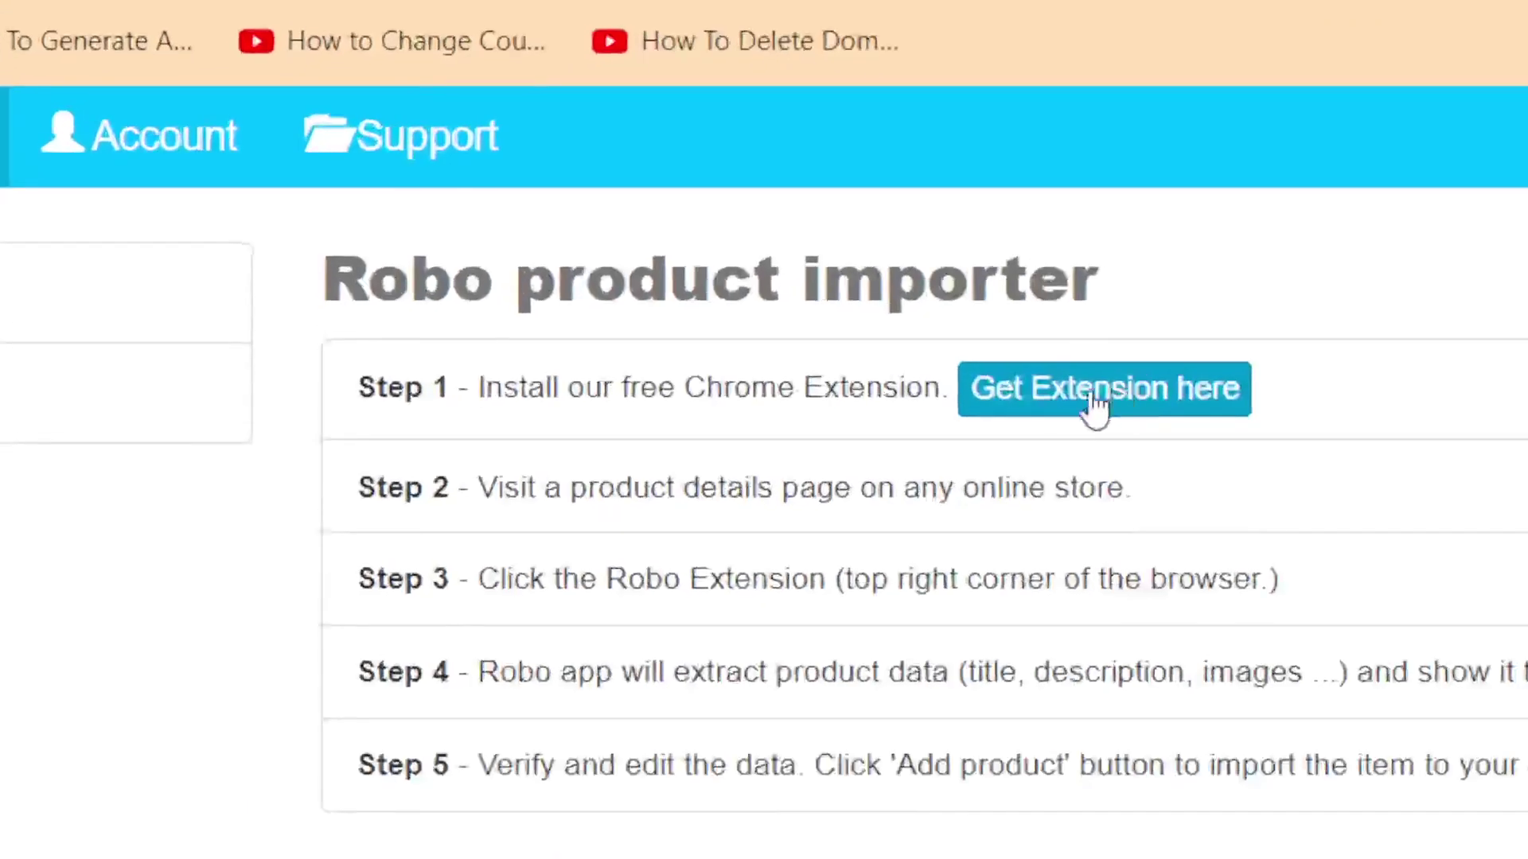
pyautogui.click(1076, 405)
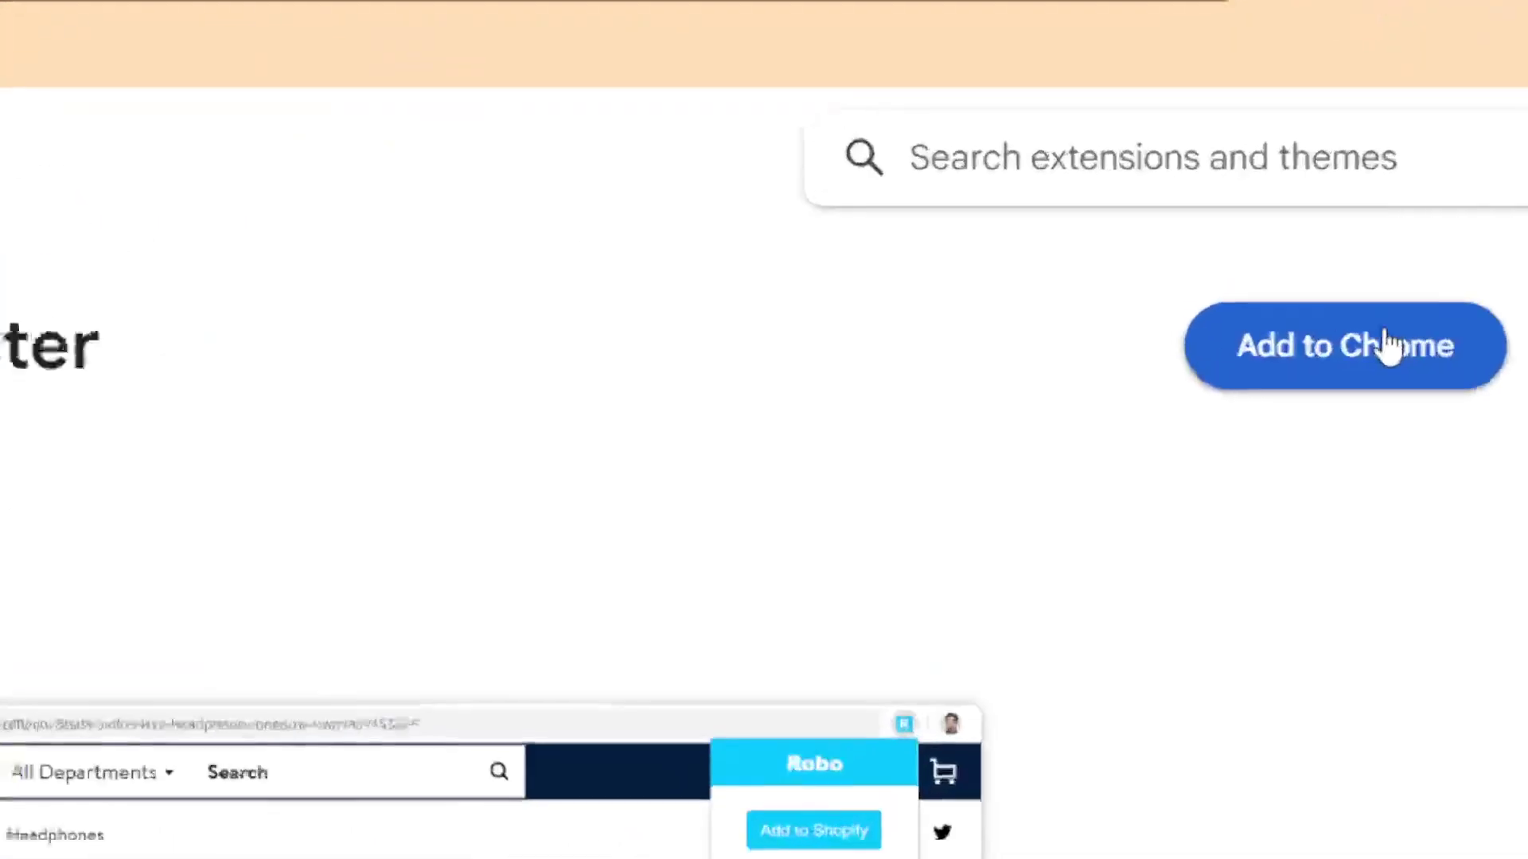
# Add the Robo Product Importer extension to Chrome and pin it to the toolbar
pyautogui.click(1228, 248)
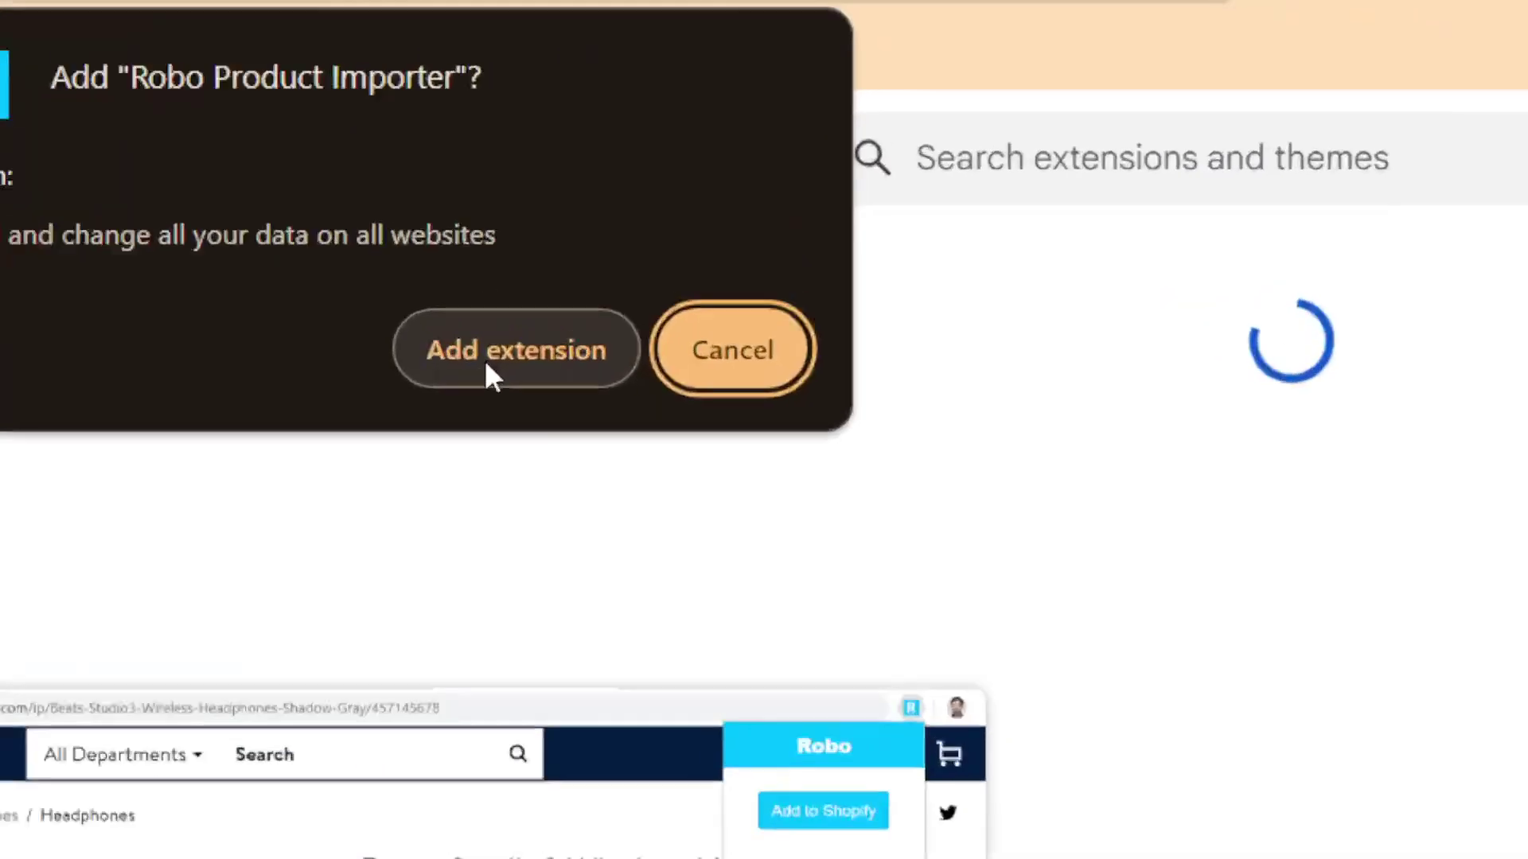
pyautogui.click(465, 380)
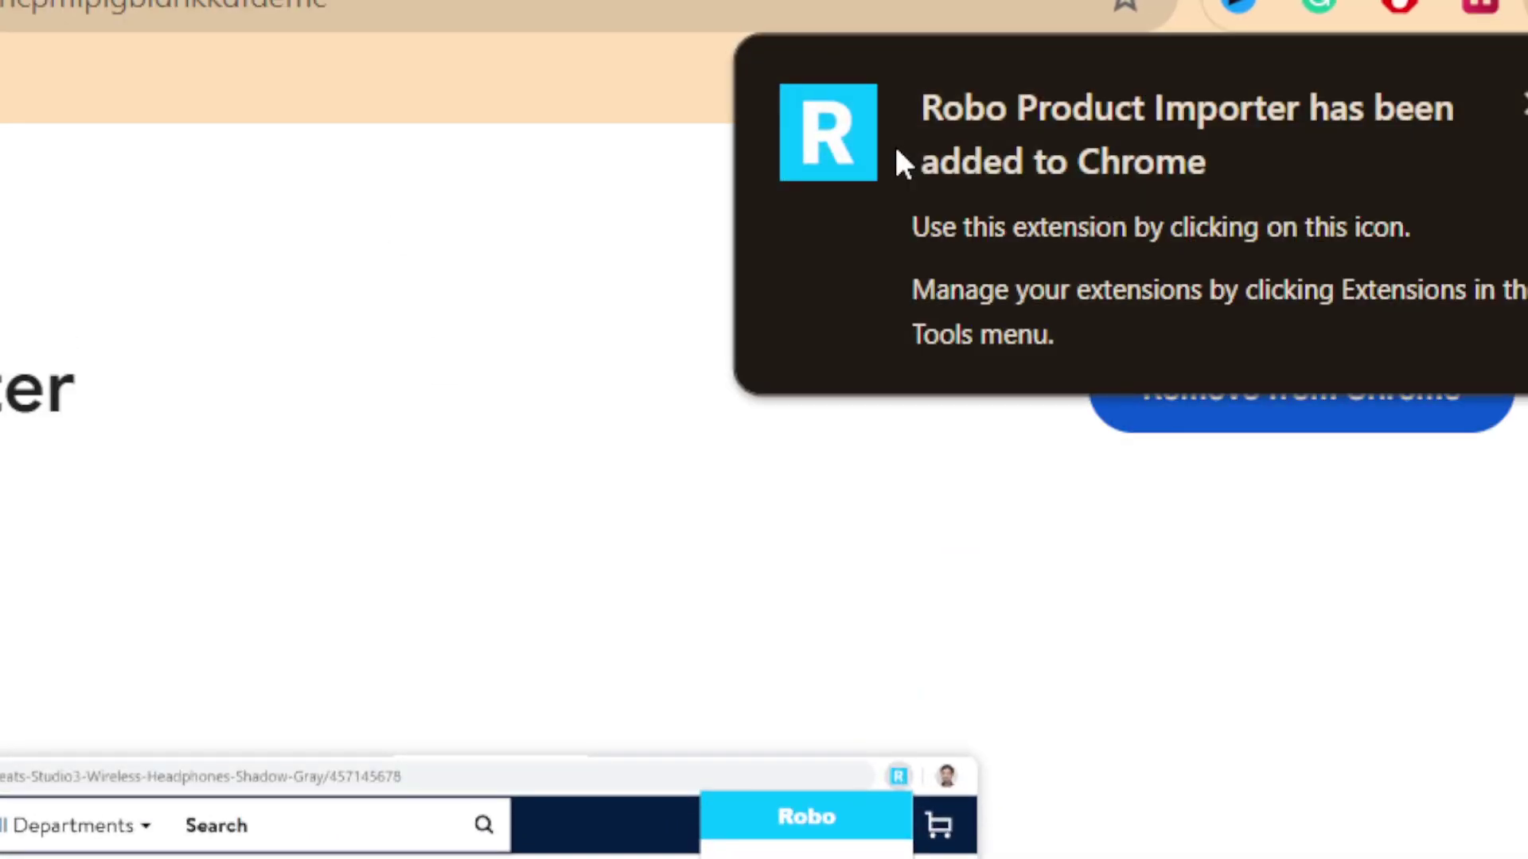
pyautogui.click(1436, 126)
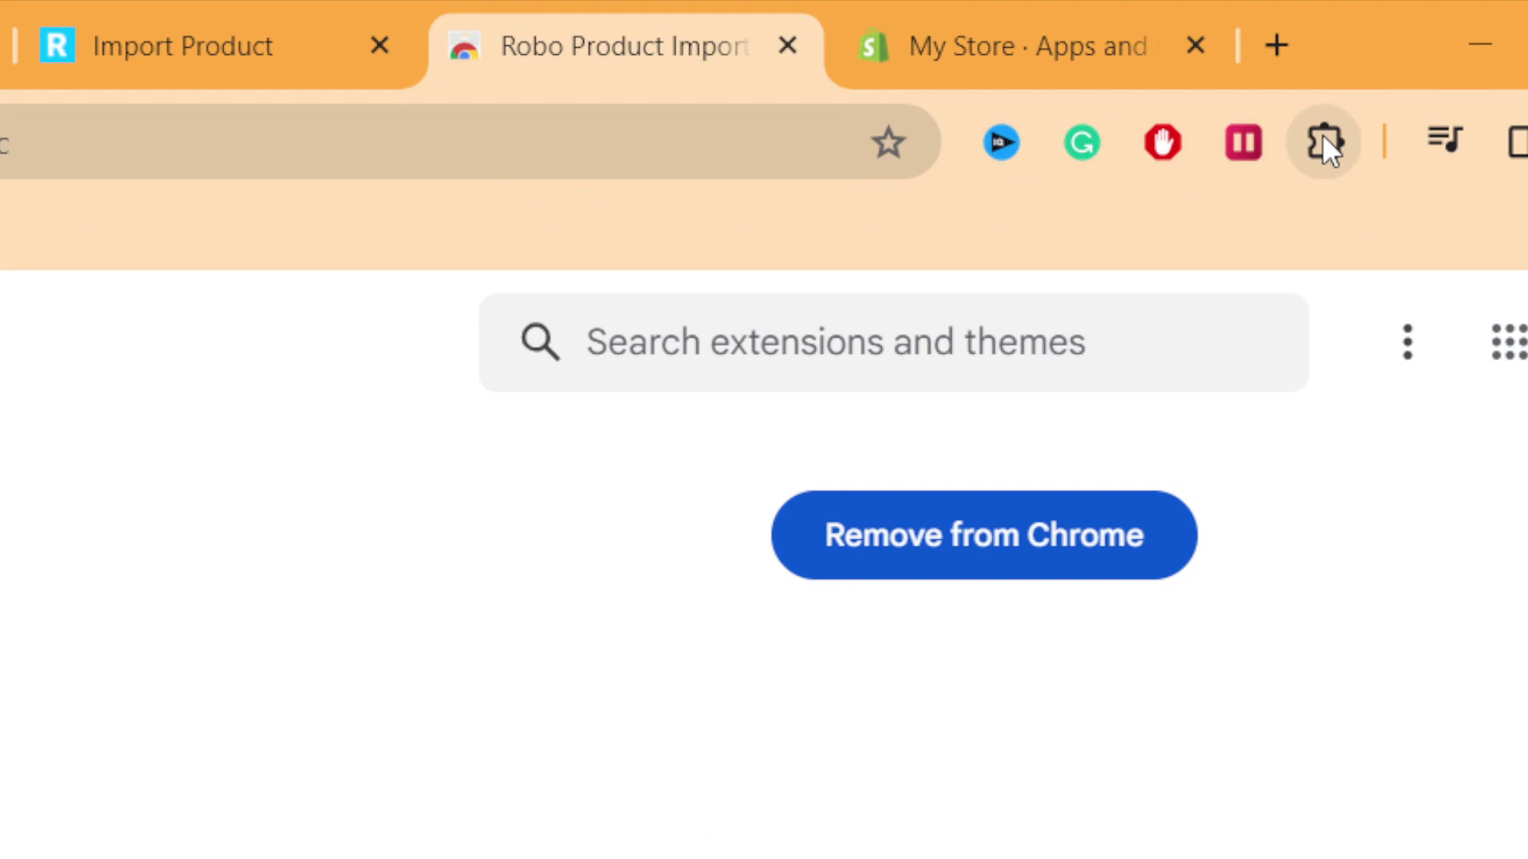
pyautogui.click(1323, 139)
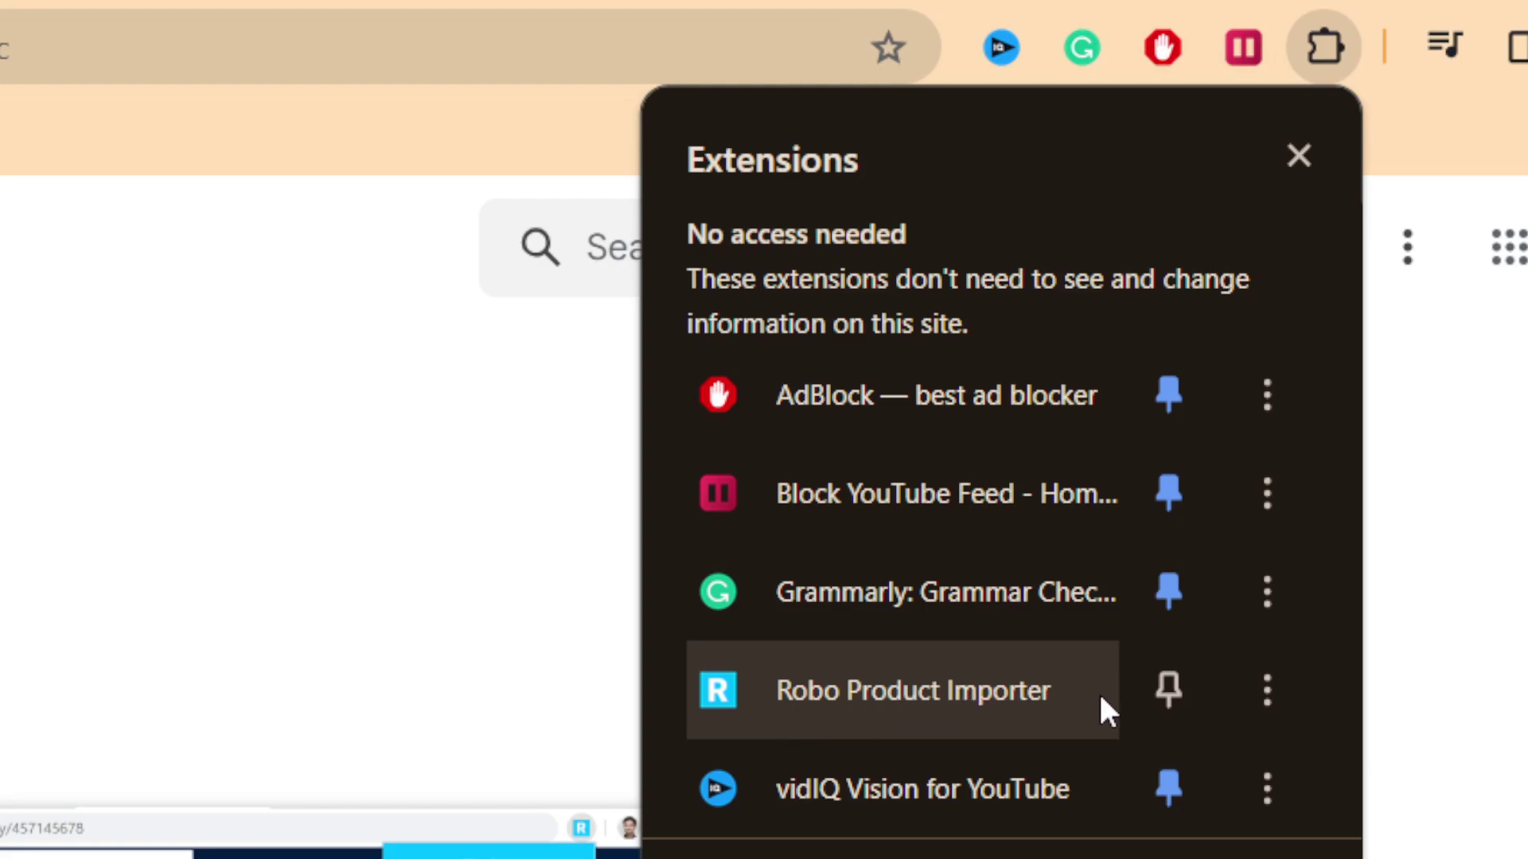
pyautogui.click(1173, 688)
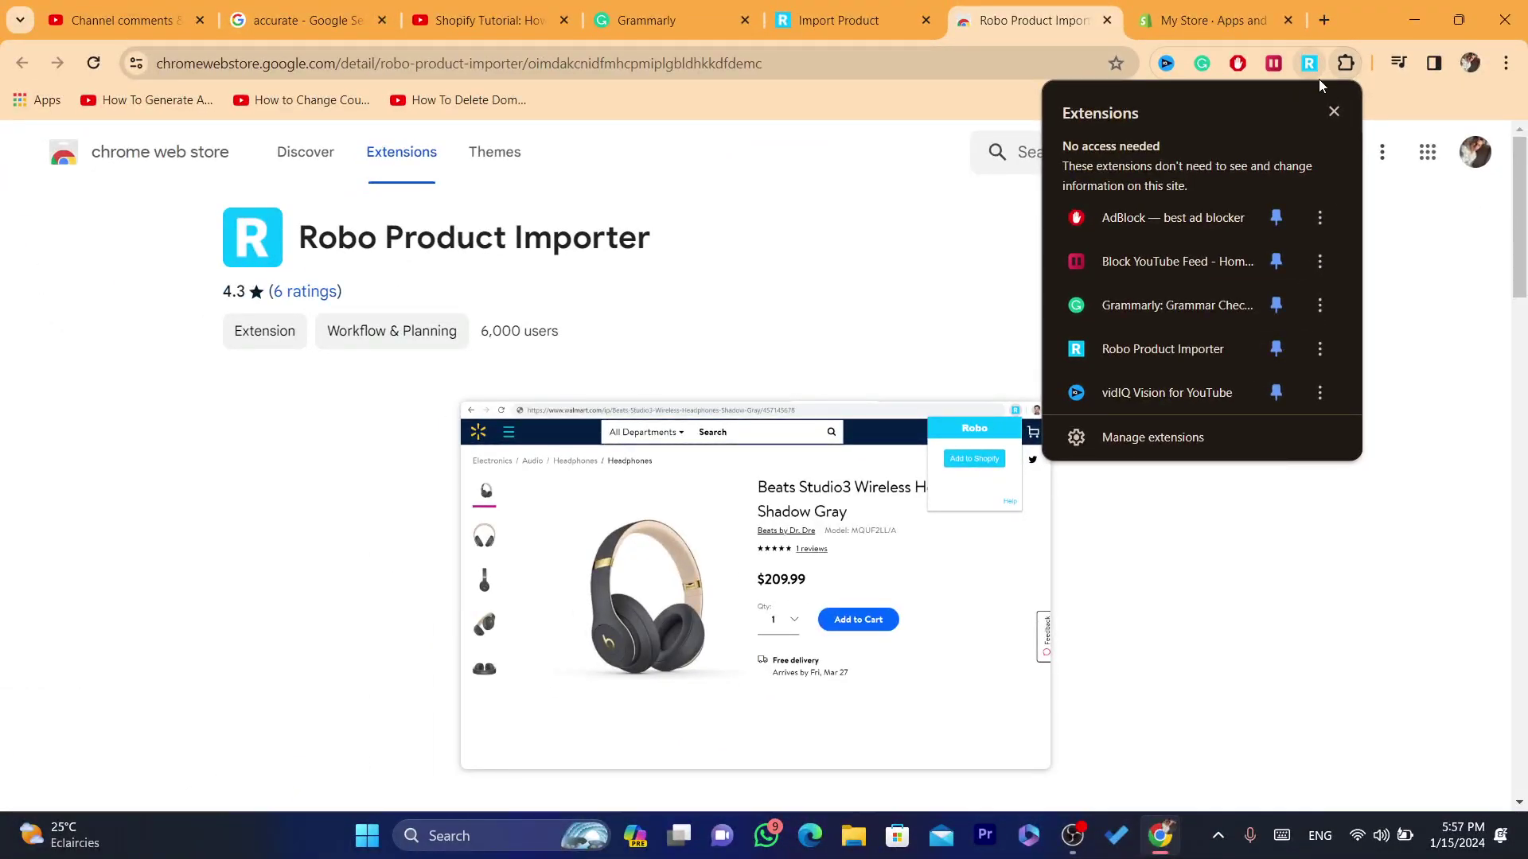
pyautogui.click(1332, 113)
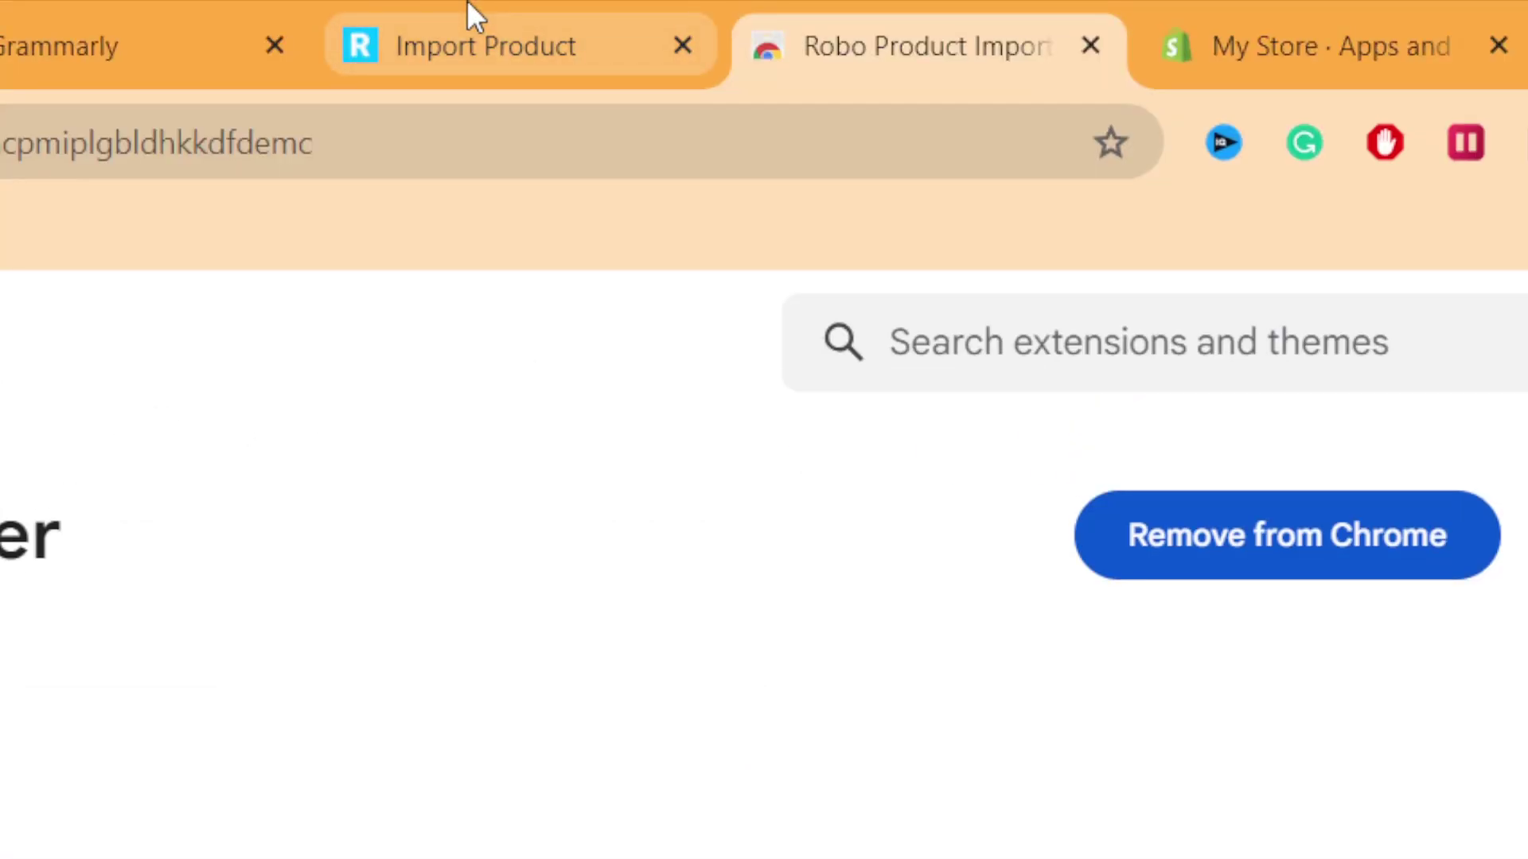
# Go back to the Shopify Apps and sales channels tab and select its web address
pyautogui.click(468, 16)
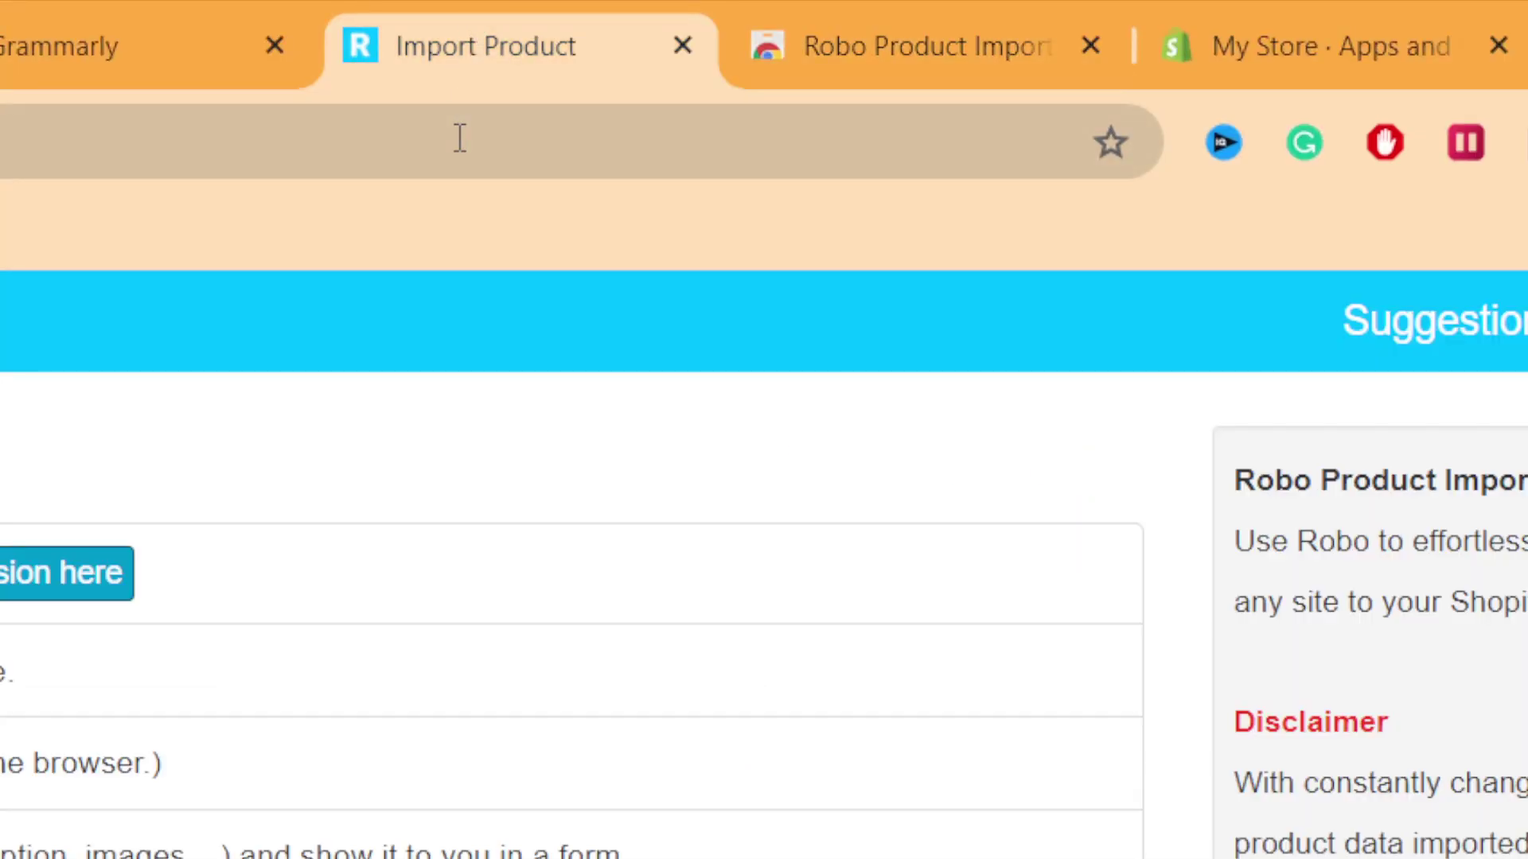
pyautogui.click(1236, 14)
pyautogui.click(552, 146)
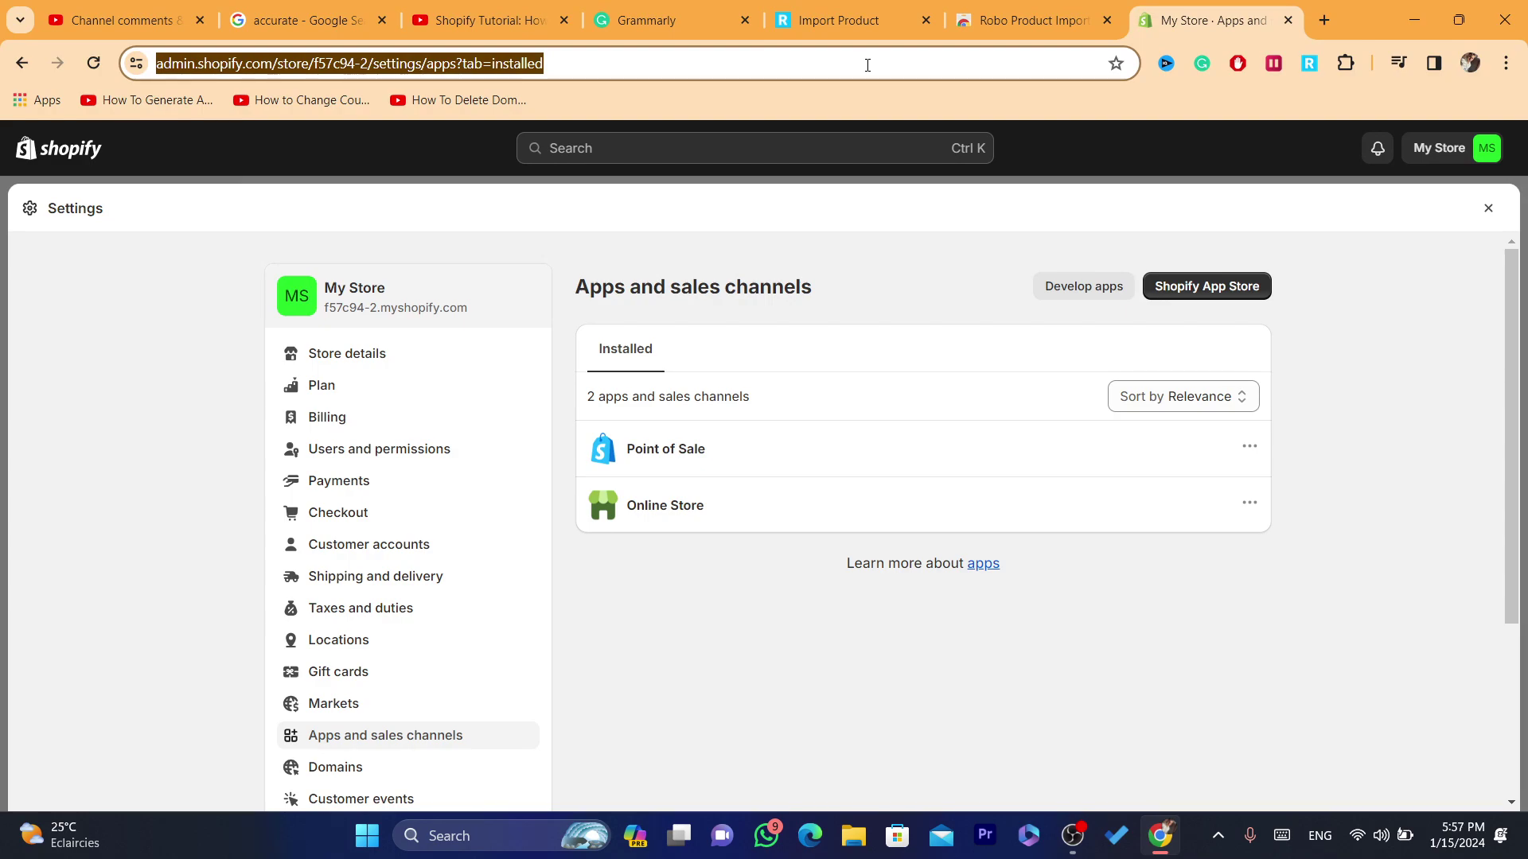
# Go to Amazon.com and open The Comfort of Crows: A Backyard Year book page
pyautogui.write('amazon')
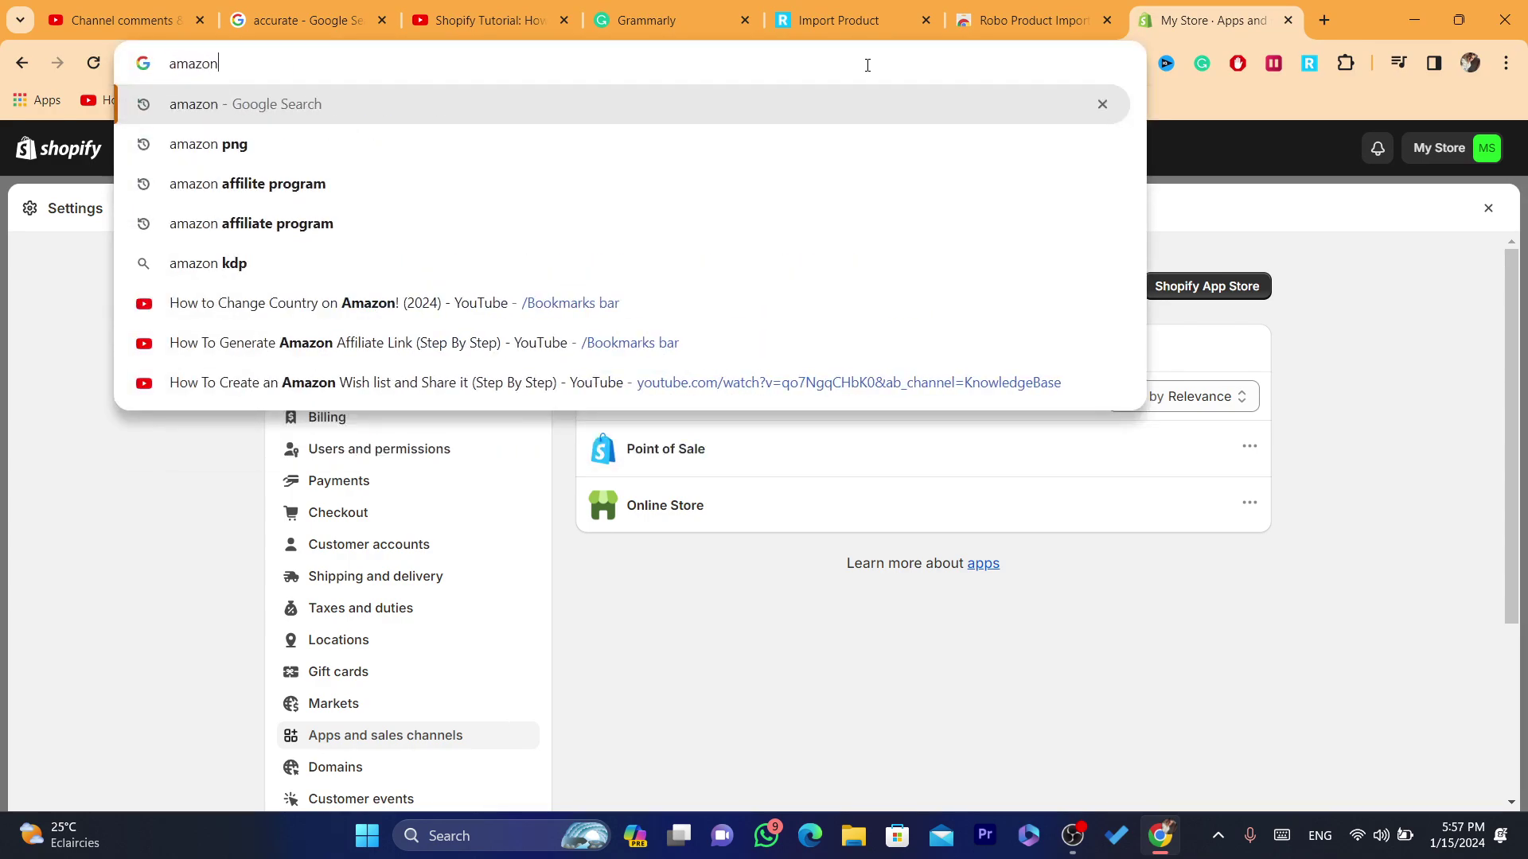
pyautogui.press('Return')
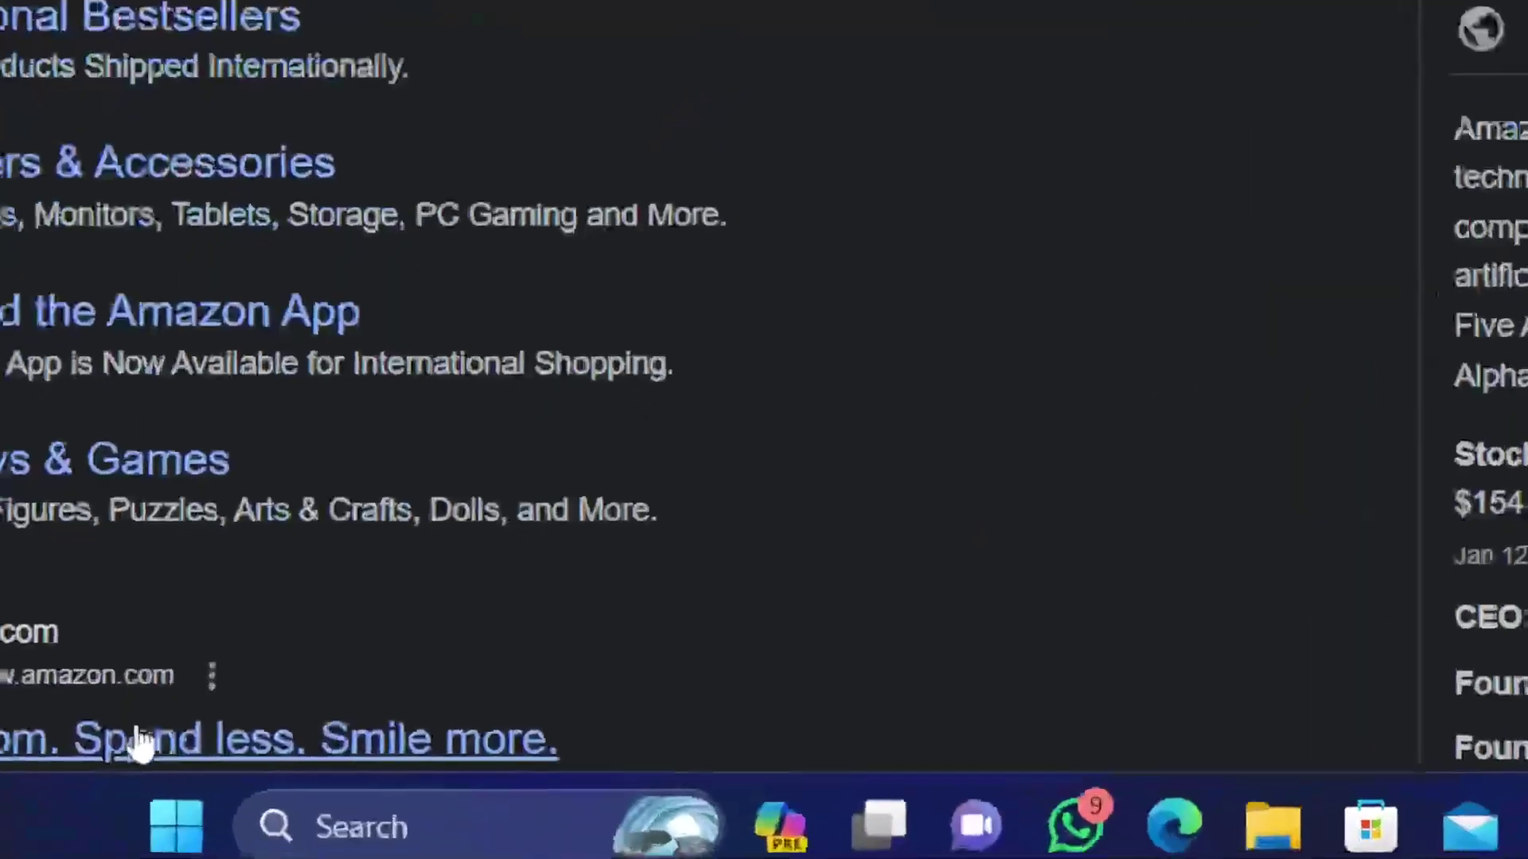
pyautogui.click(131, 748)
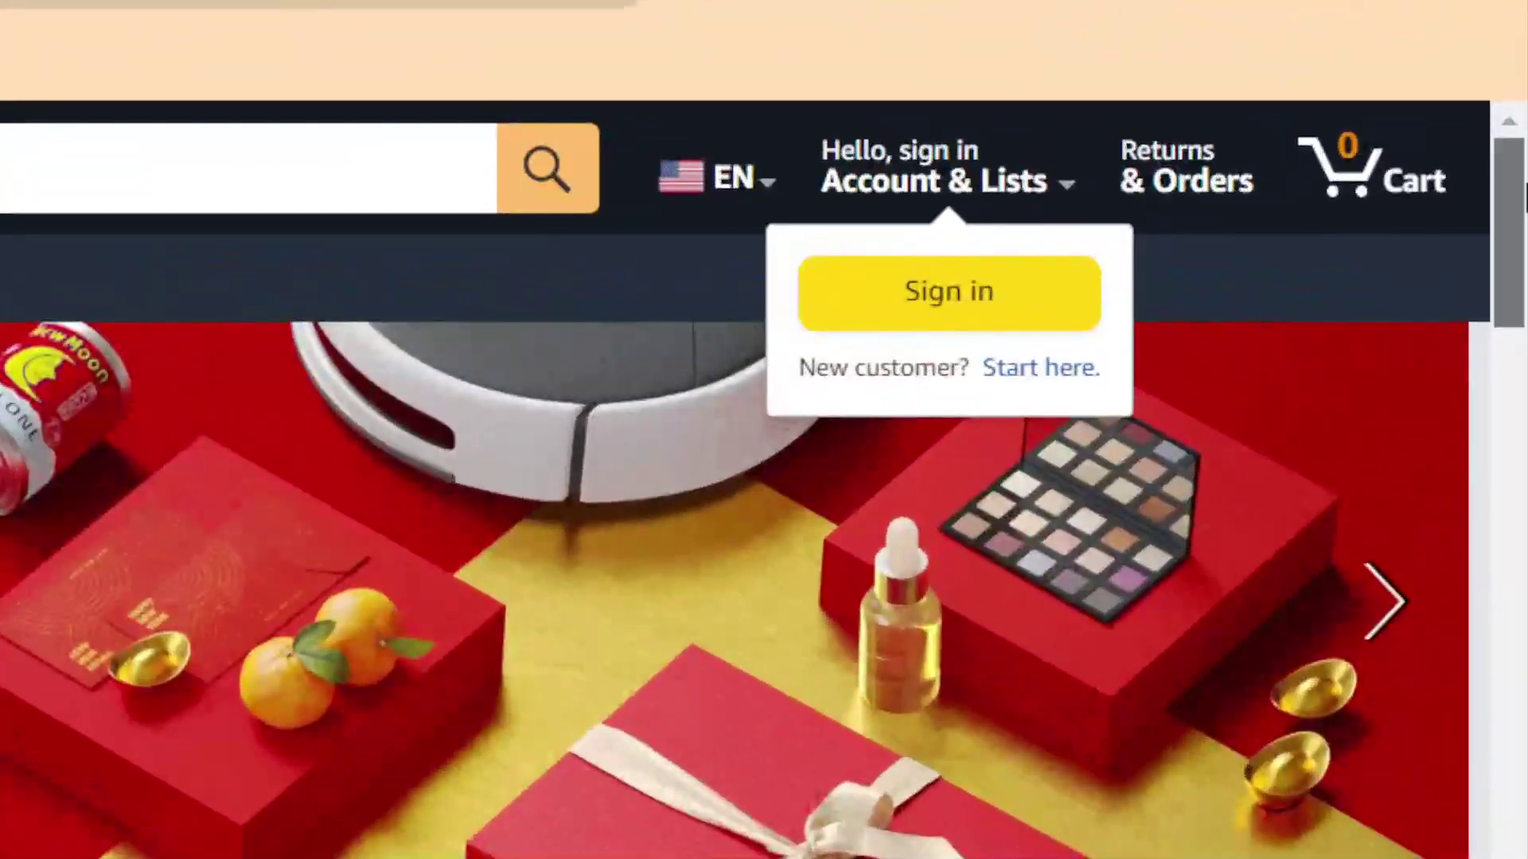
pyautogui.moveTo(1526, 195); pyautogui.dragTo(1524, 550)
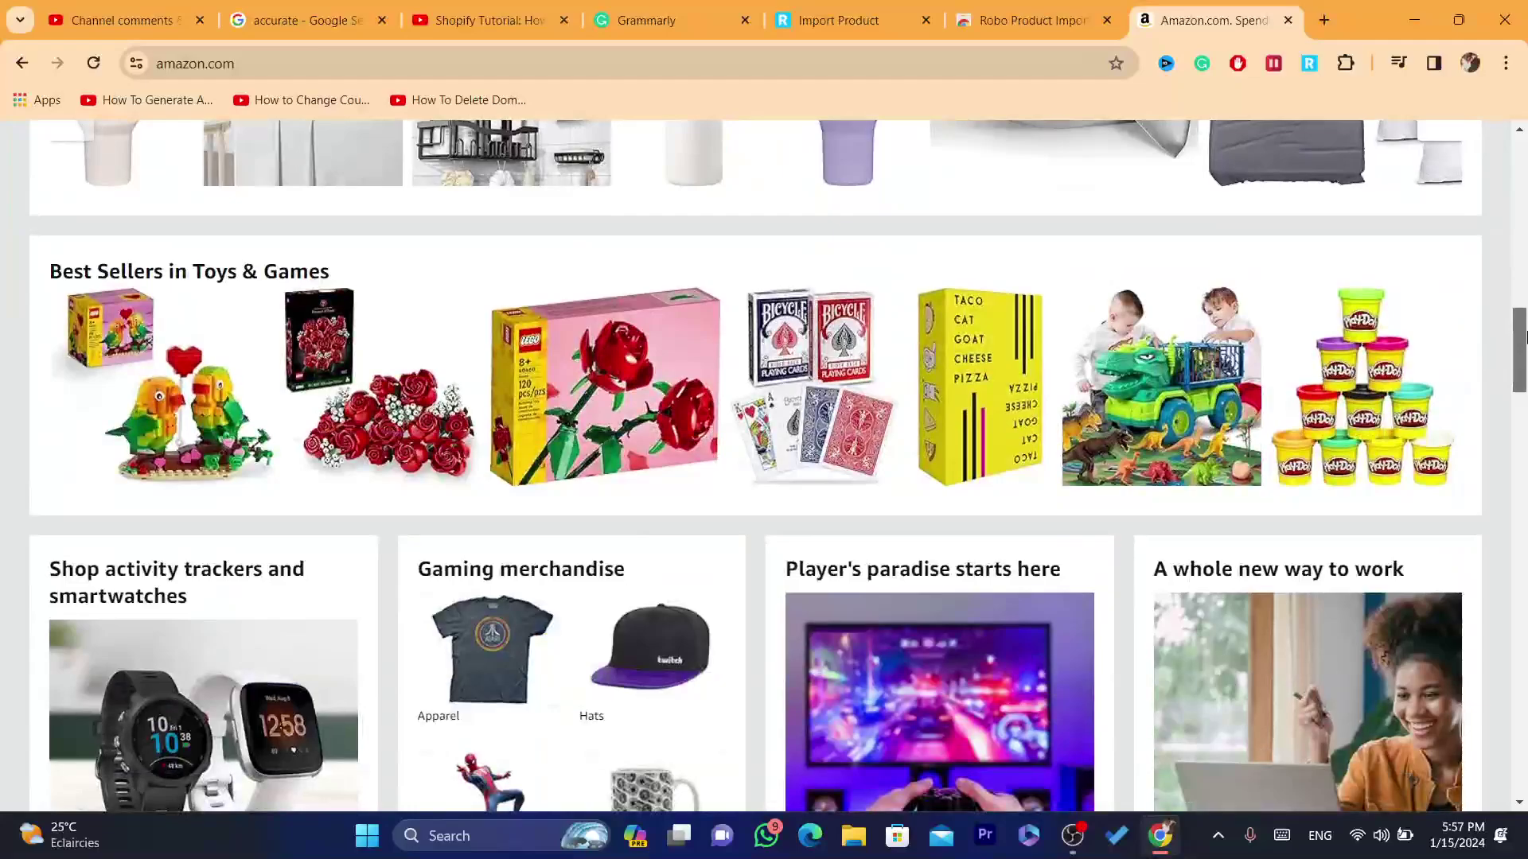
pyautogui.scroll(-15, 1524, 338)
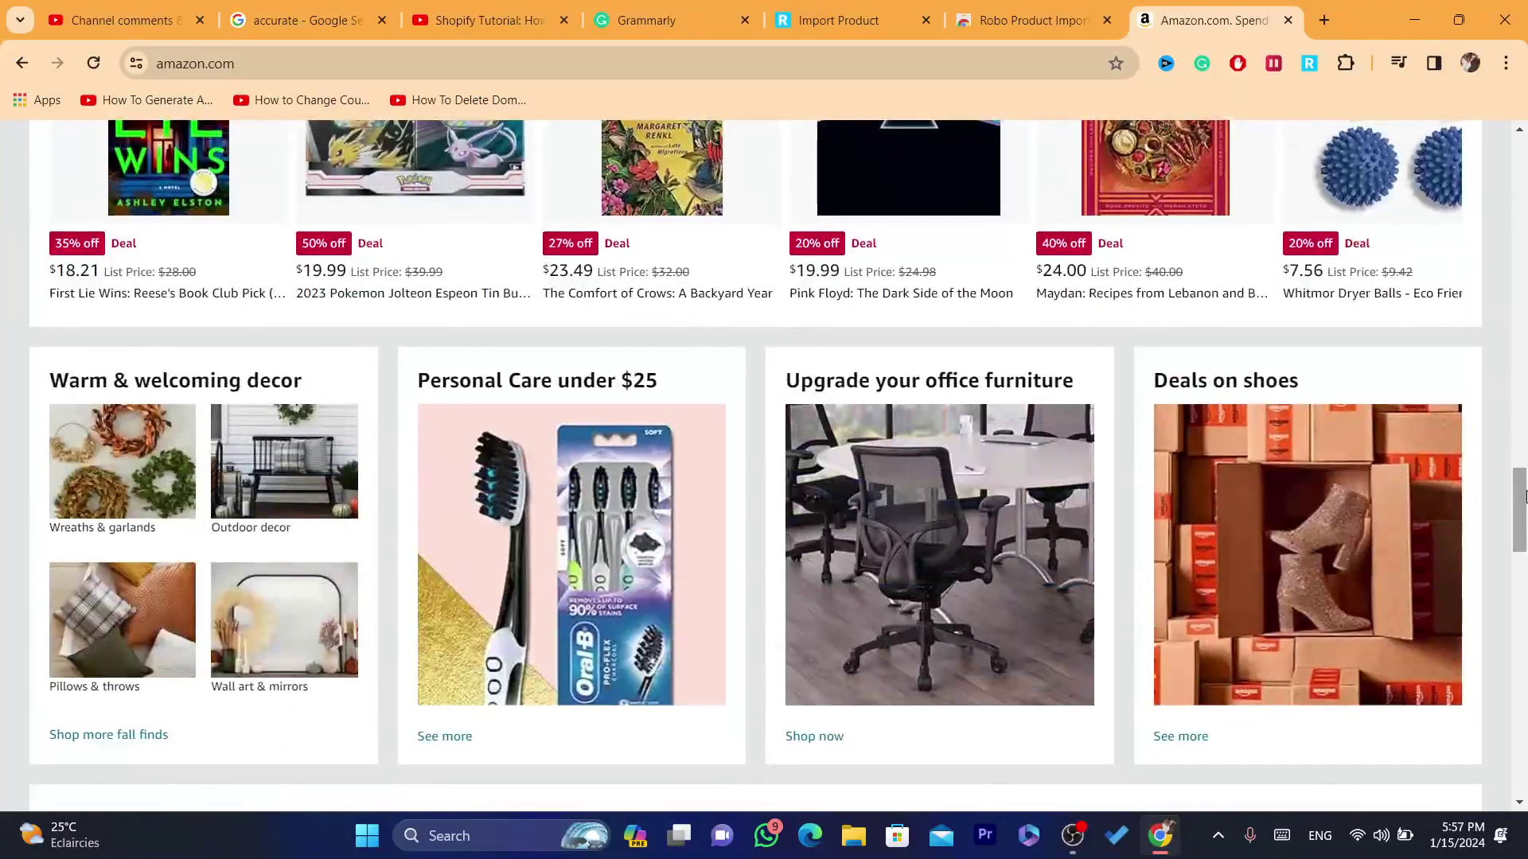
pyautogui.click(678, 187)
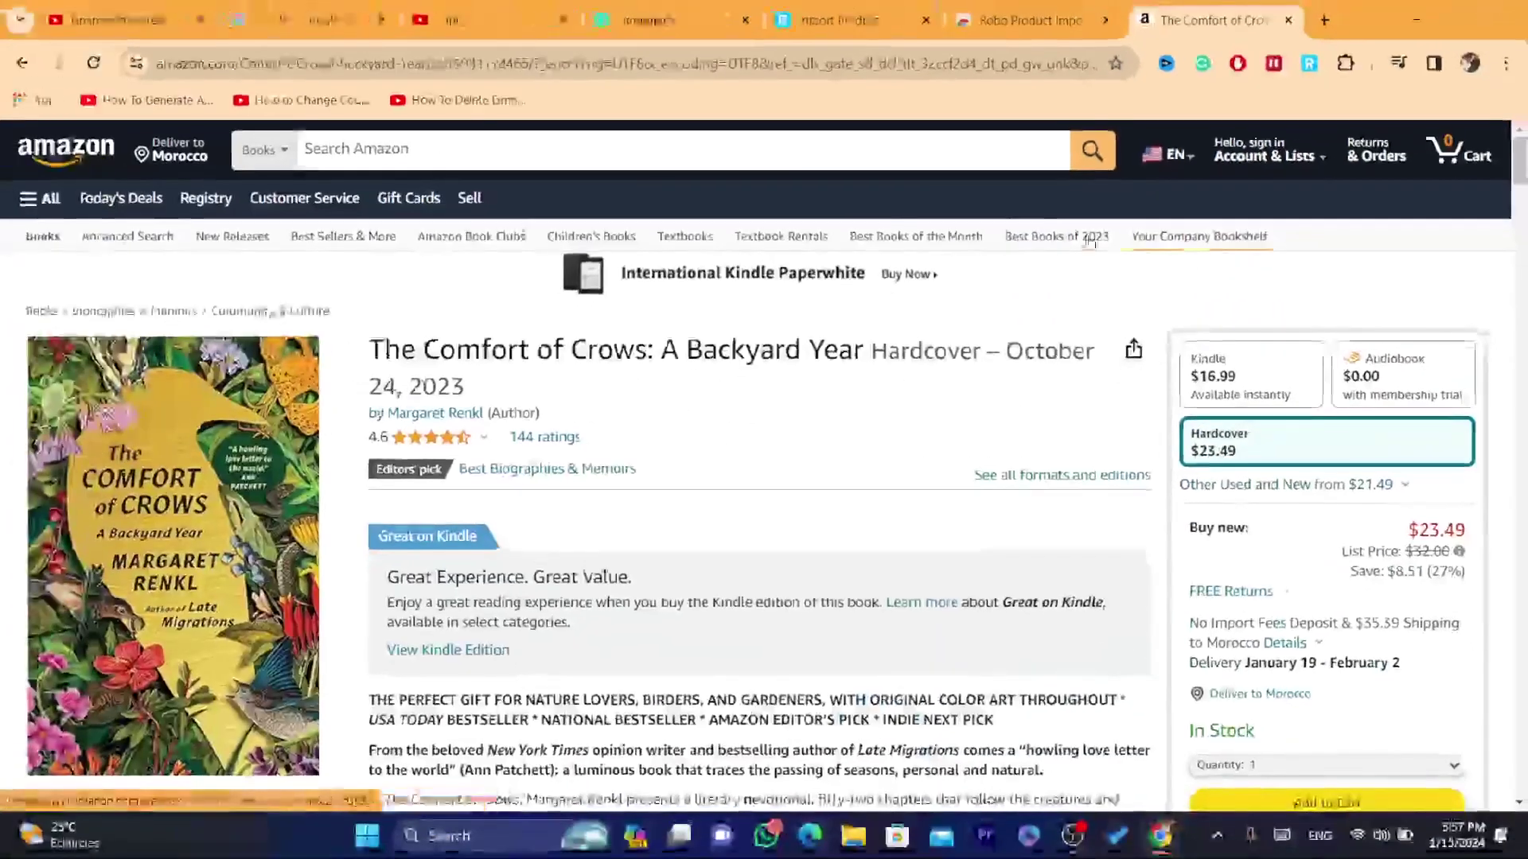
# Search Amazon for makeup and open Robert Jones' Makeup Masterclass
pyautogui.click(596, 146)
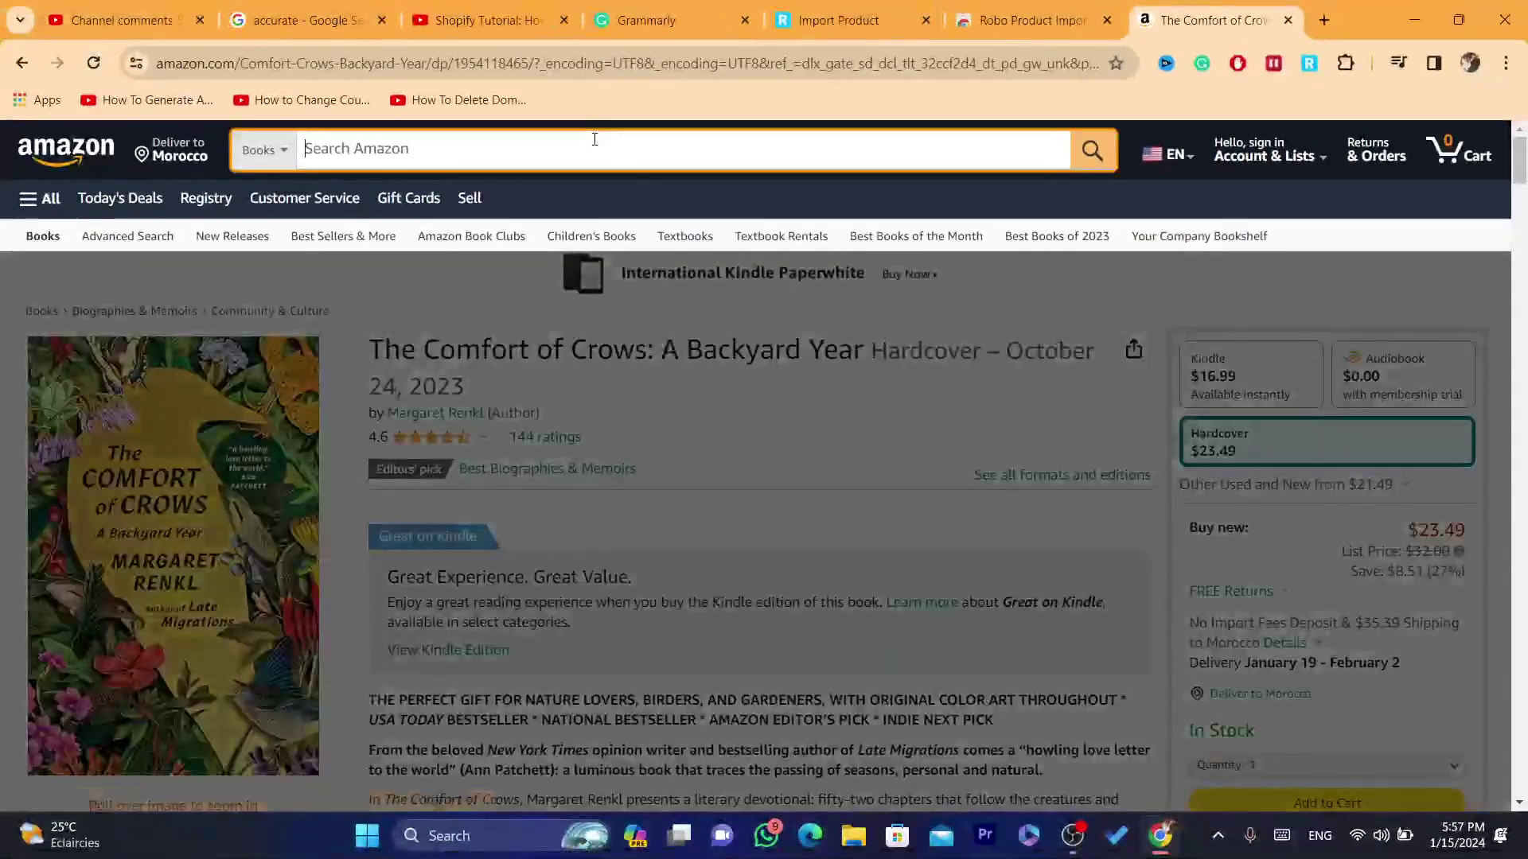
pyautogui.write('makeup')
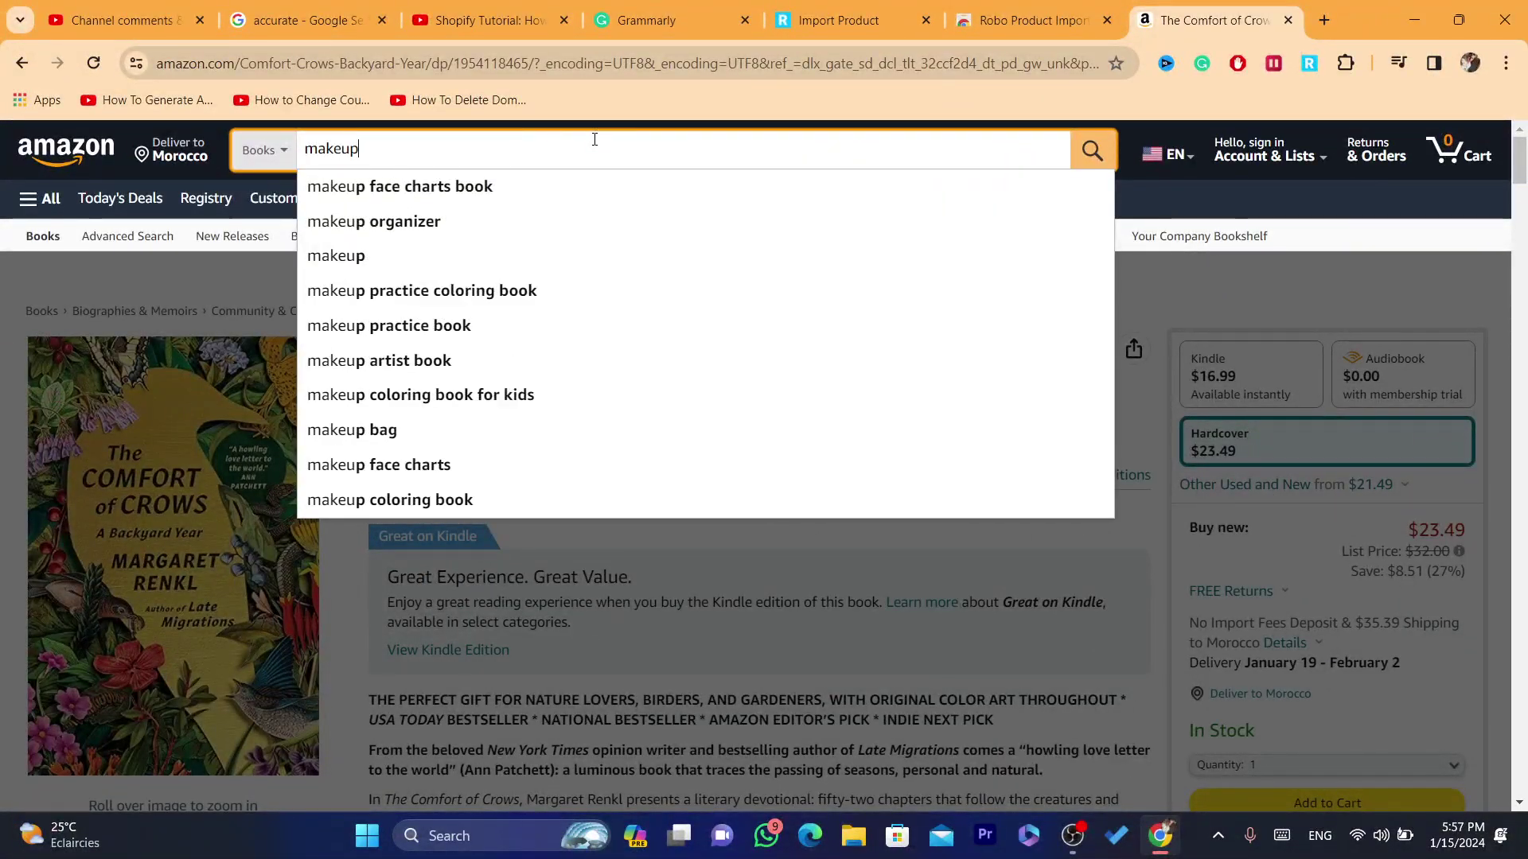
pyautogui.press('Return')
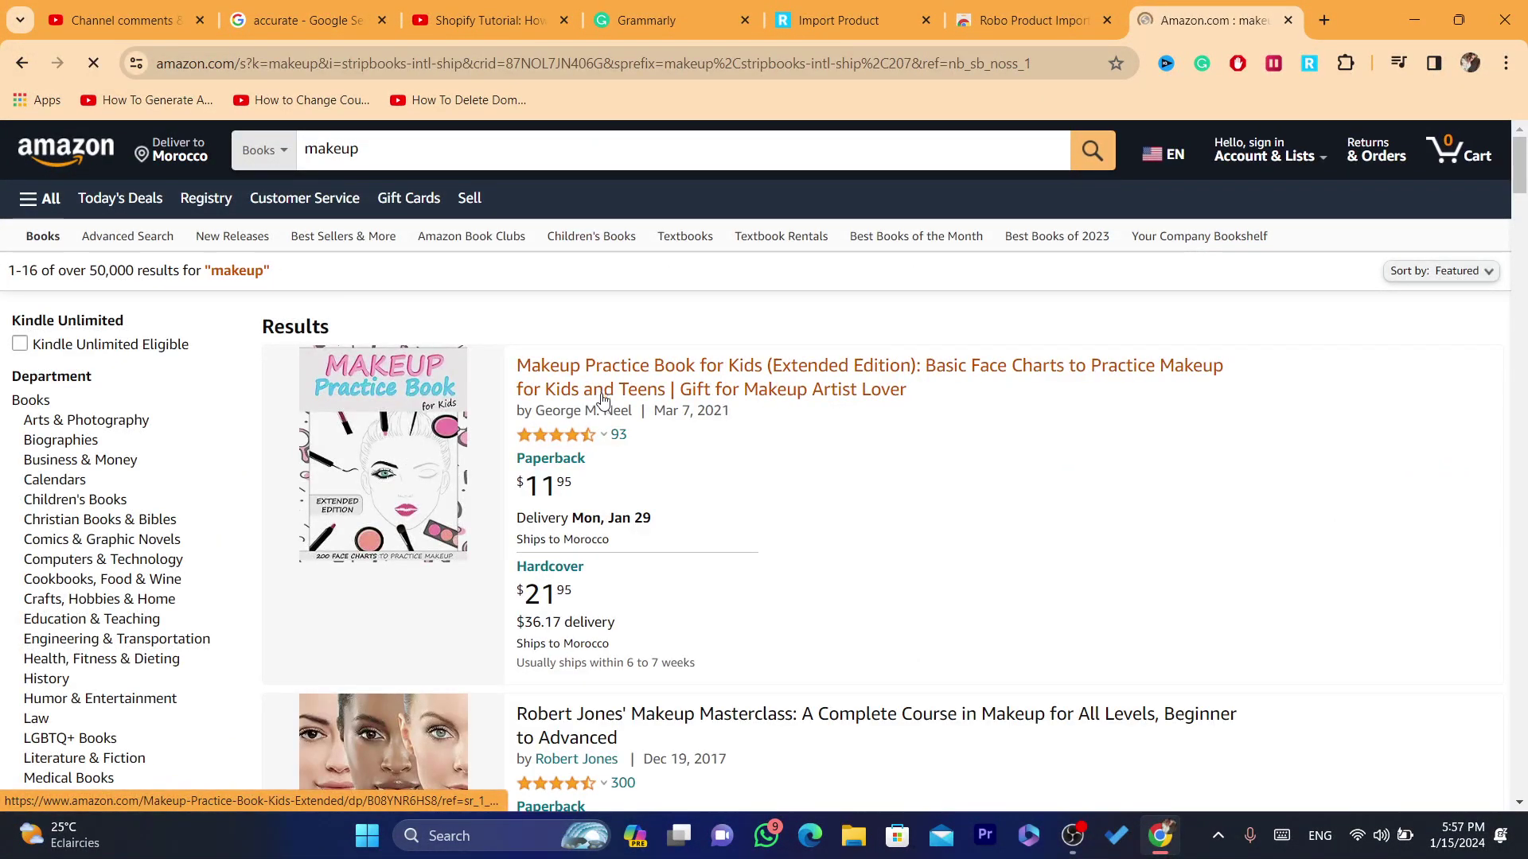
pyautogui.click(647, 722)
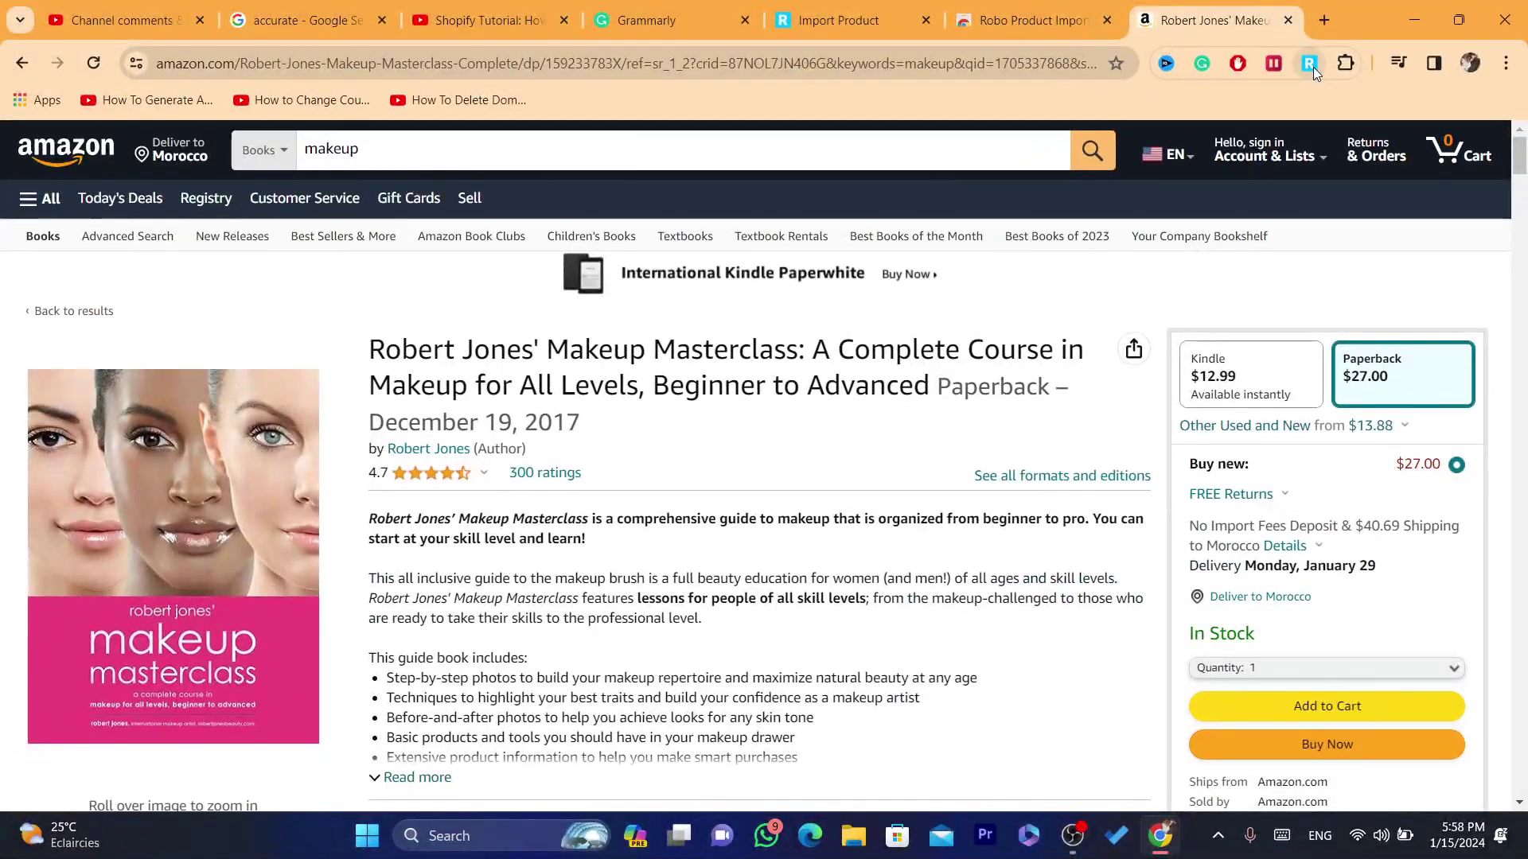
# Send the book to Shopify with the Robo extension's Add to Shopify button
pyautogui.click(1310, 64)
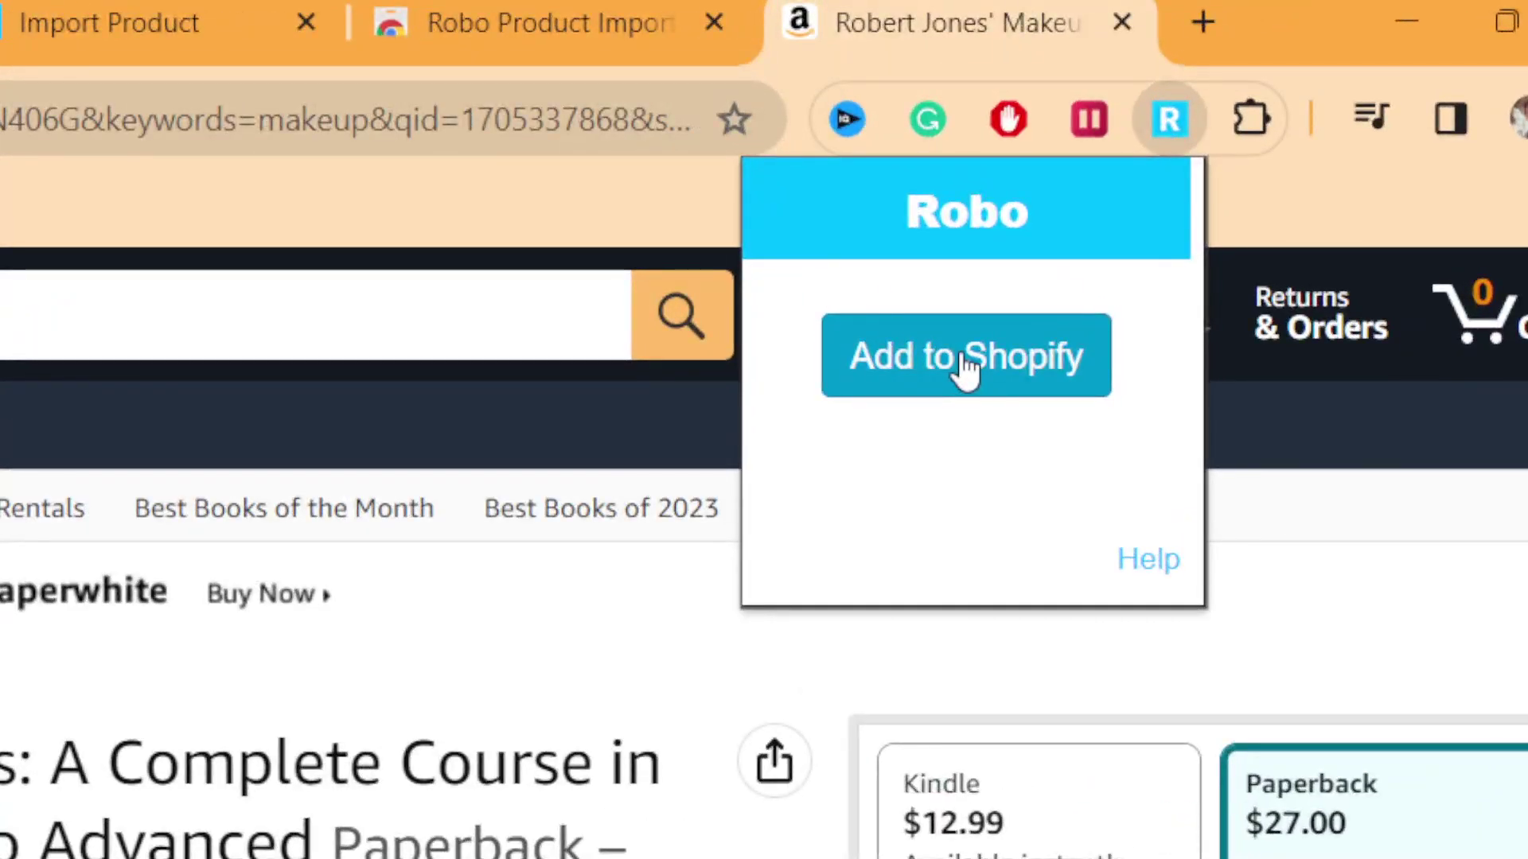
pyautogui.click(1219, 173)
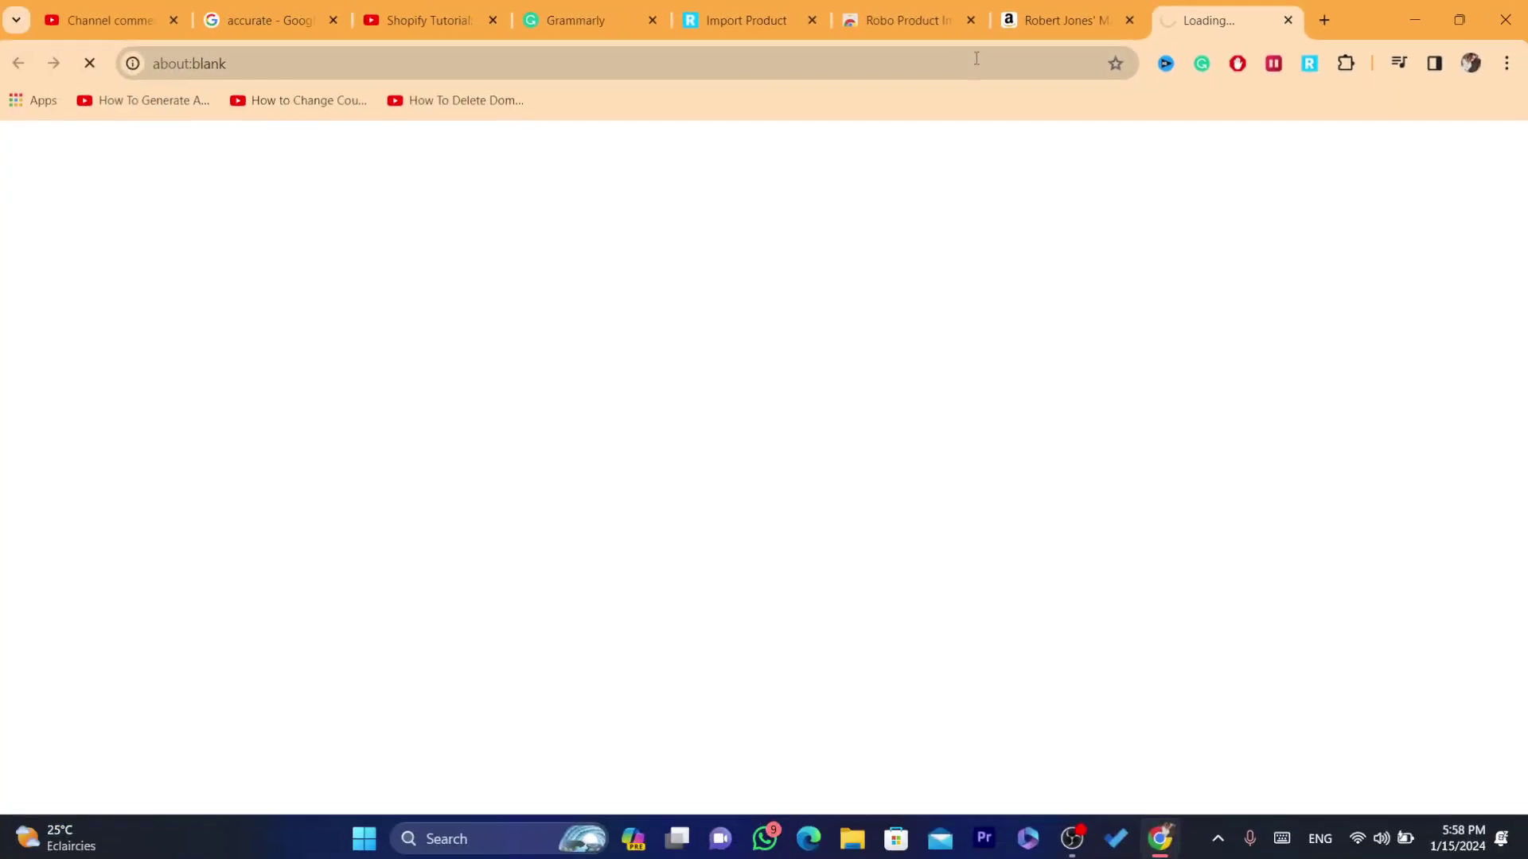
pyautogui.click(955, 62)
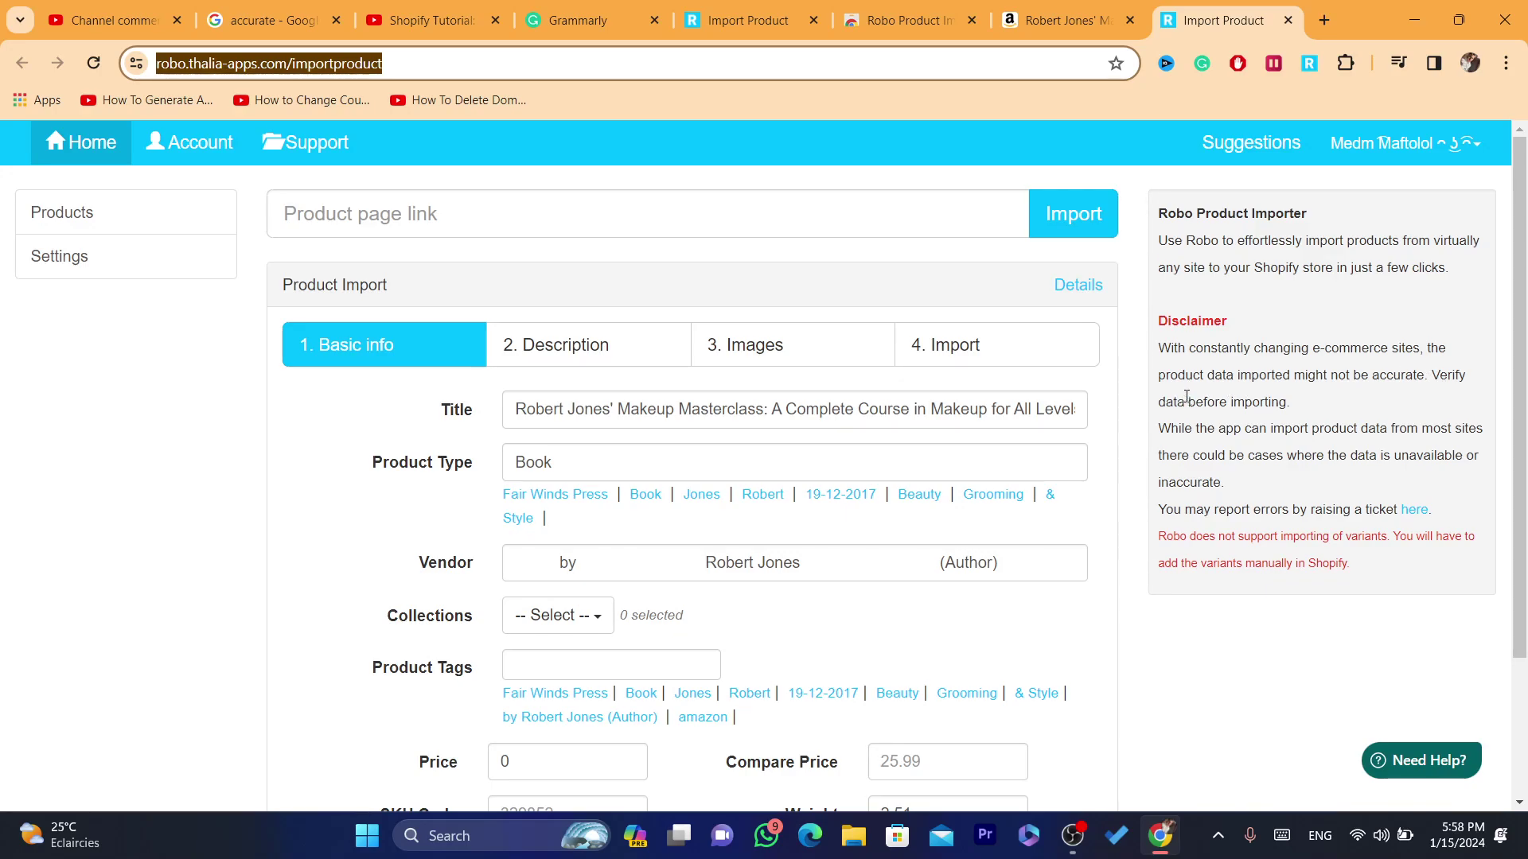
# Enter 30 as the product Price after checking the book's Amazon price
pyautogui.click(967, 289)
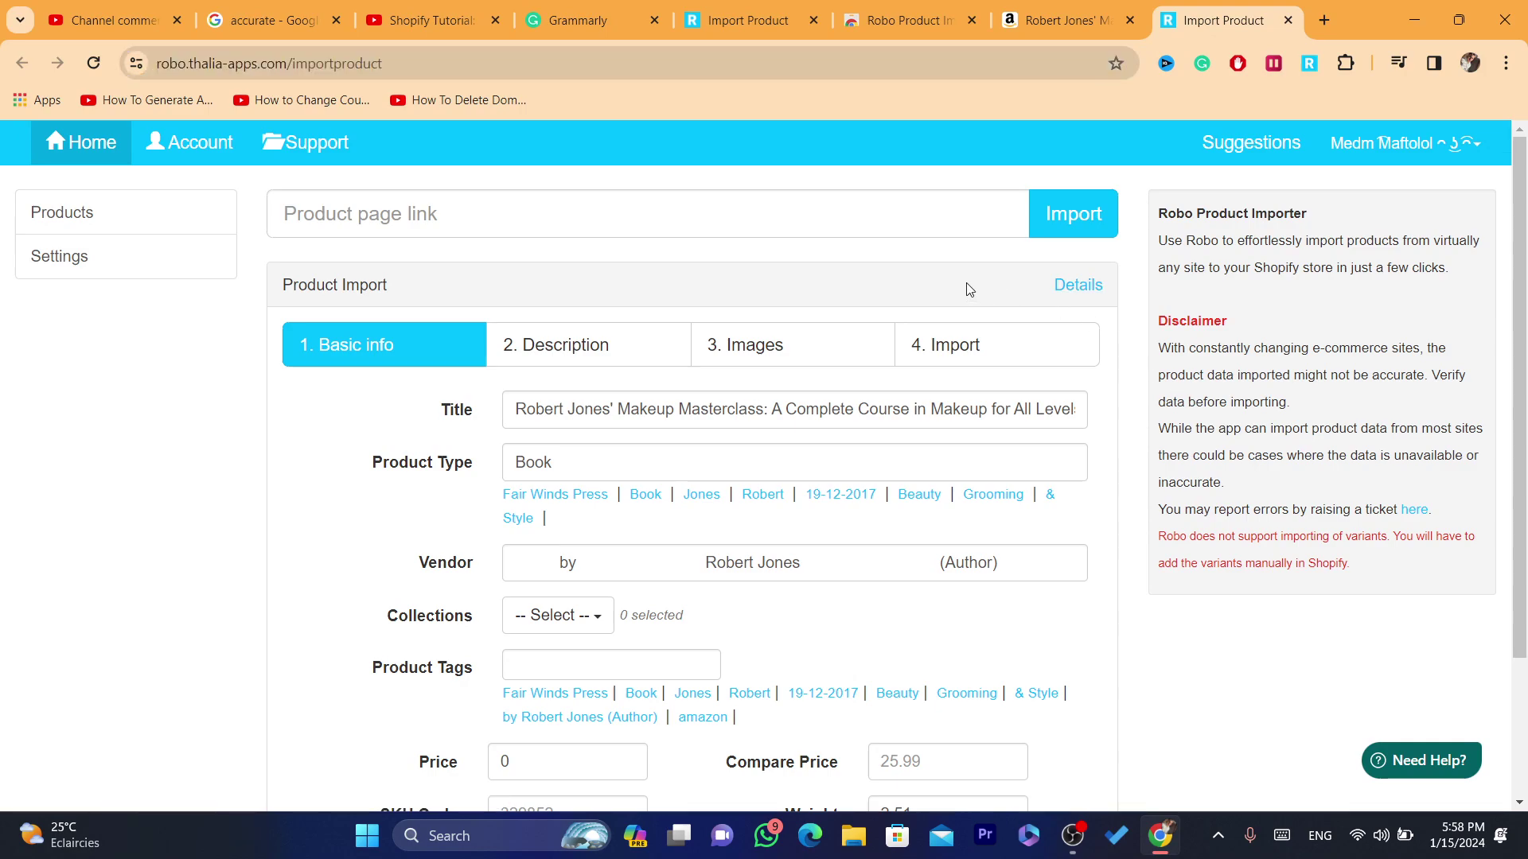
pyautogui.scroll(-1, 1525, 274)
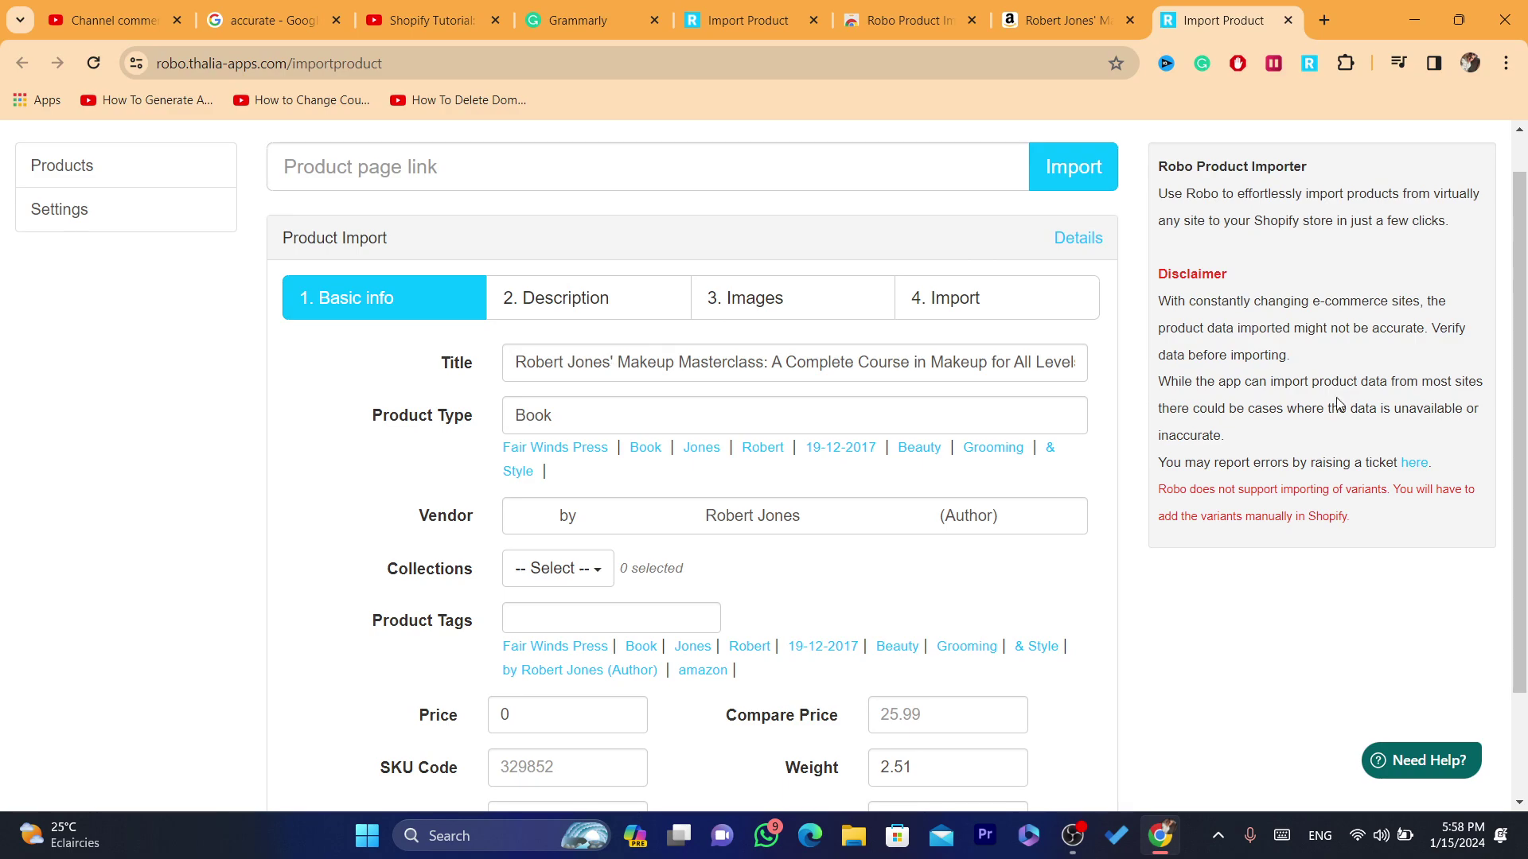
pyautogui.scroll(-1, 1503, 371)
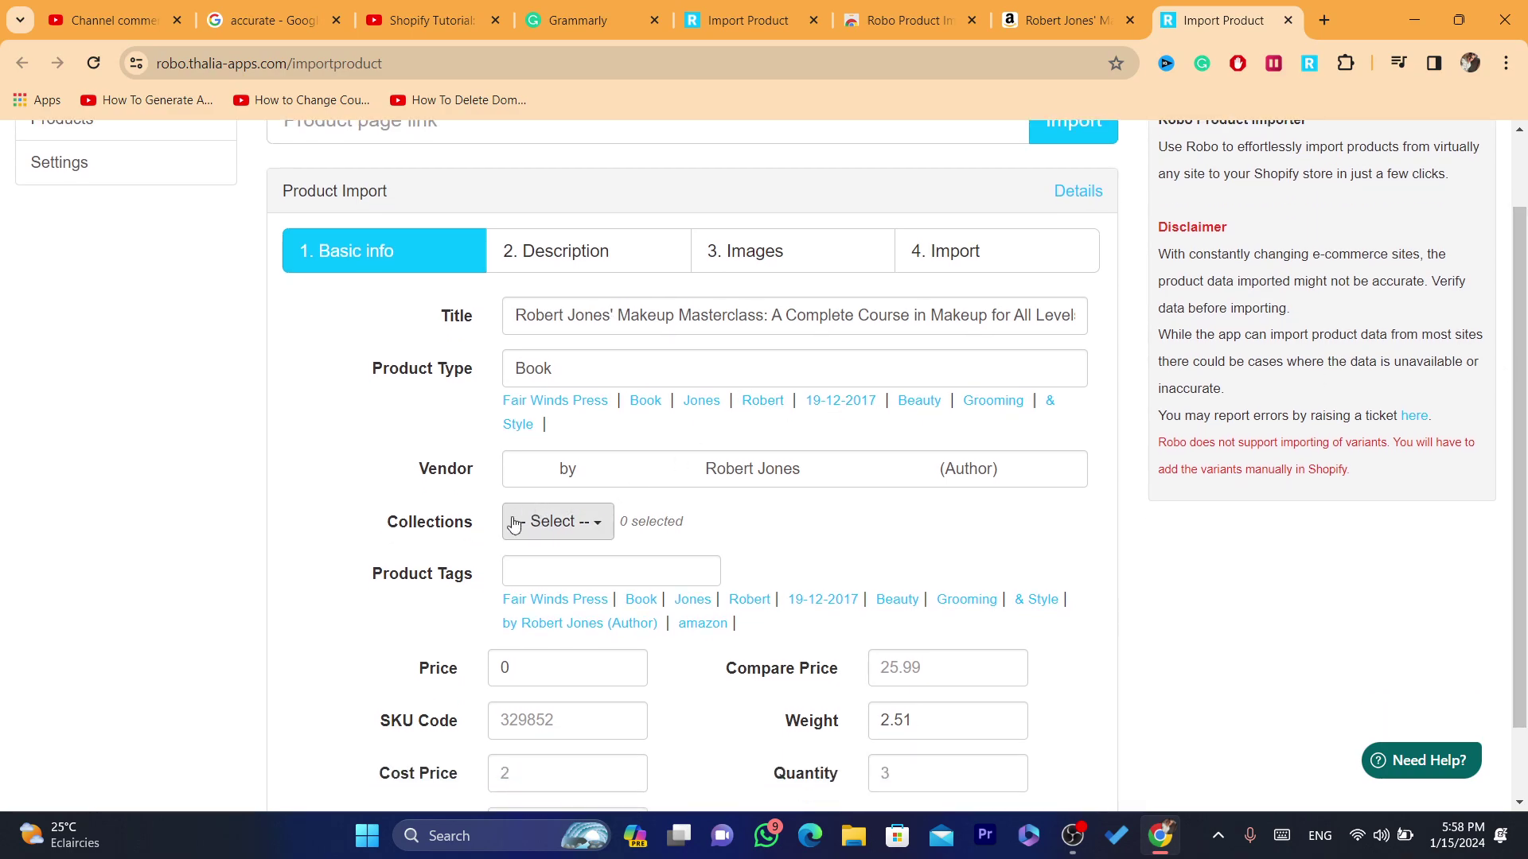
pyautogui.click(542, 668)
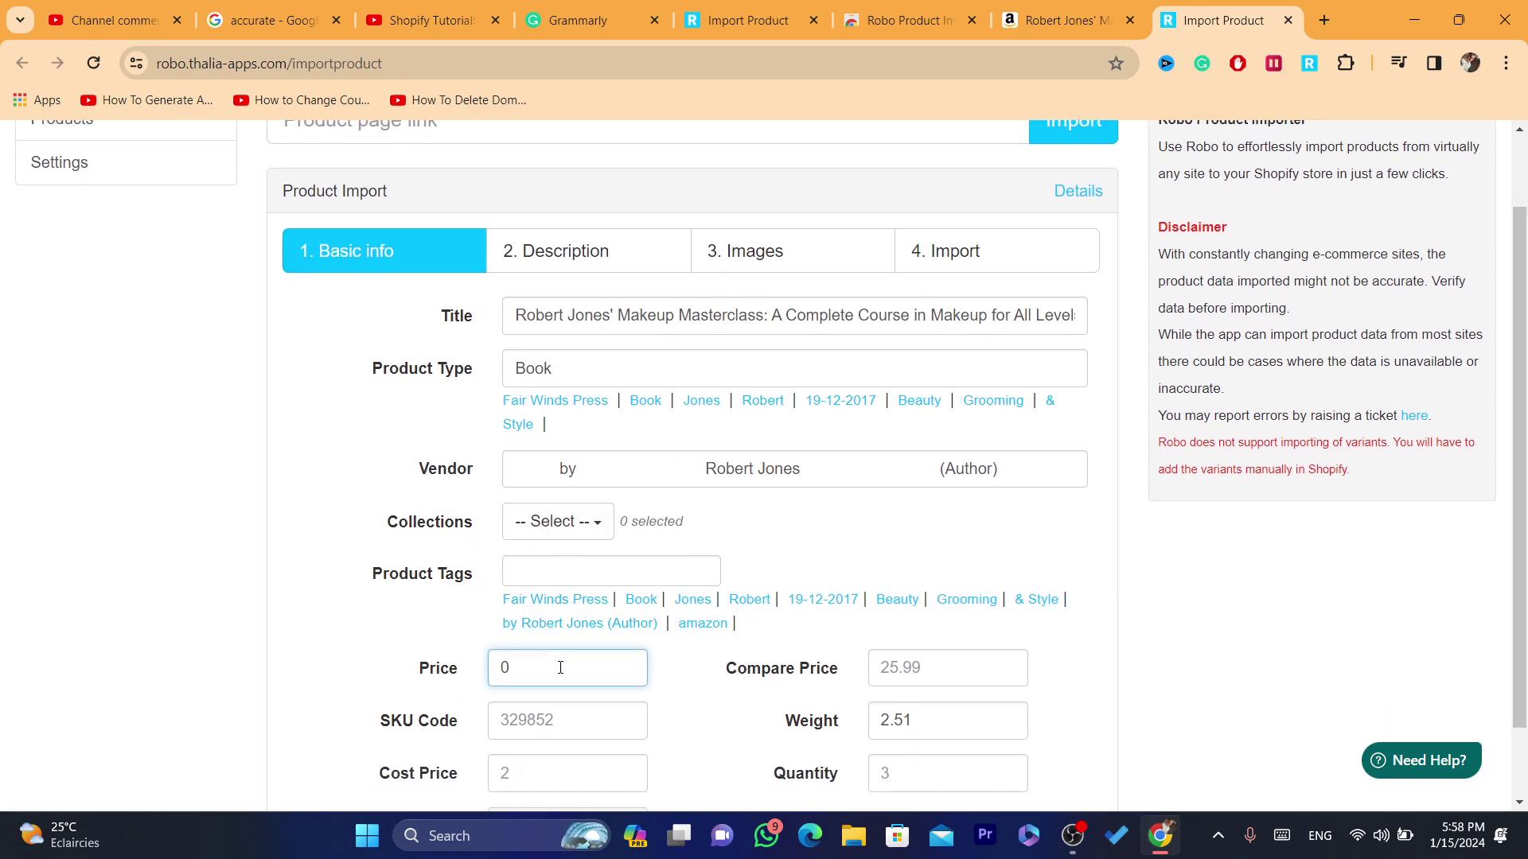
pyautogui.scroll(-1, 800, 486)
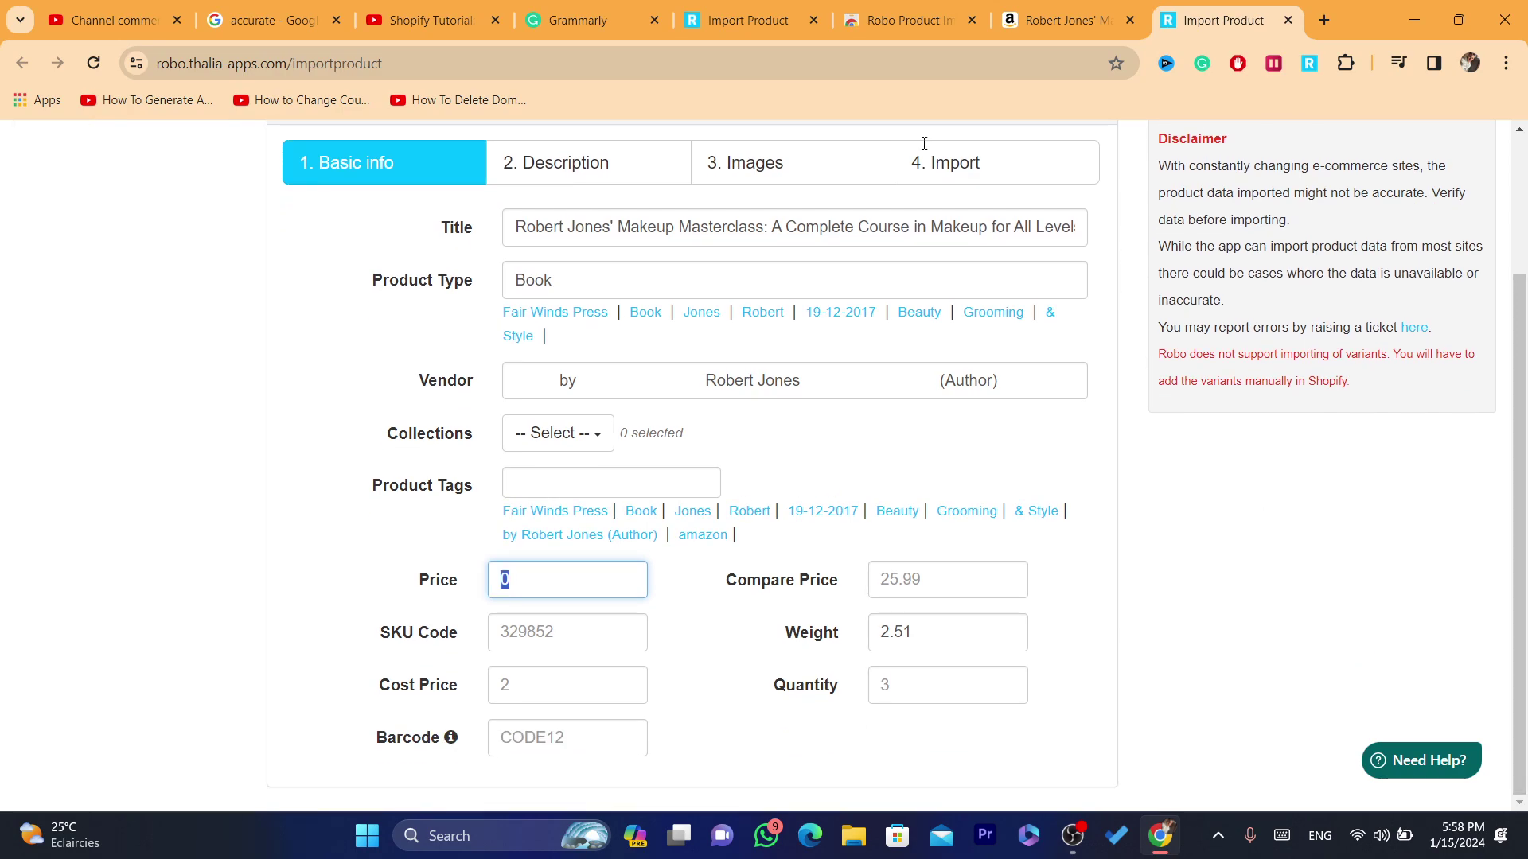
pyautogui.click(1028, 22)
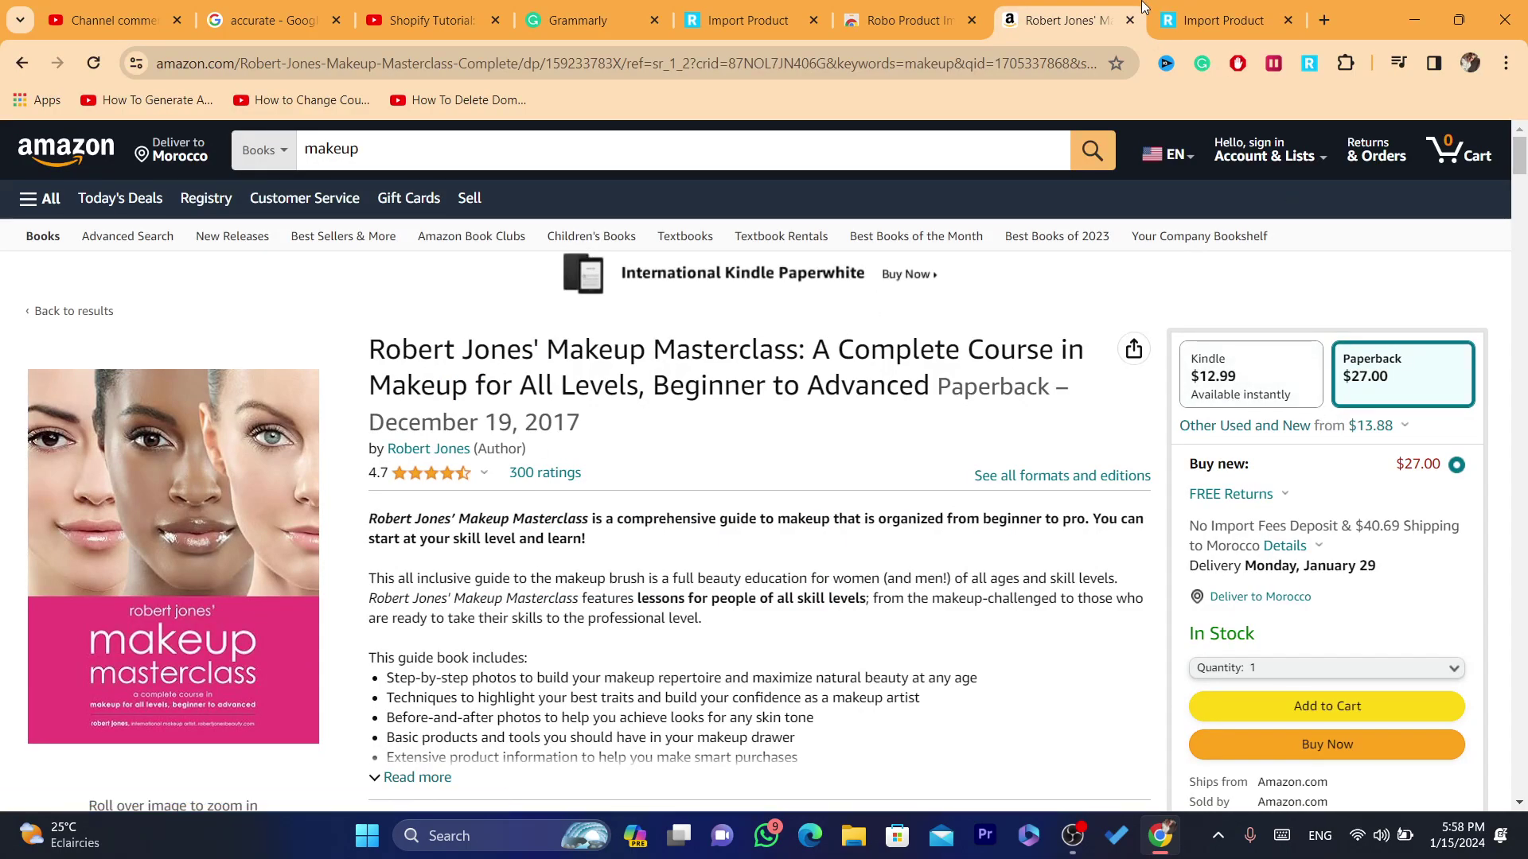
pyautogui.click(1246, 8)
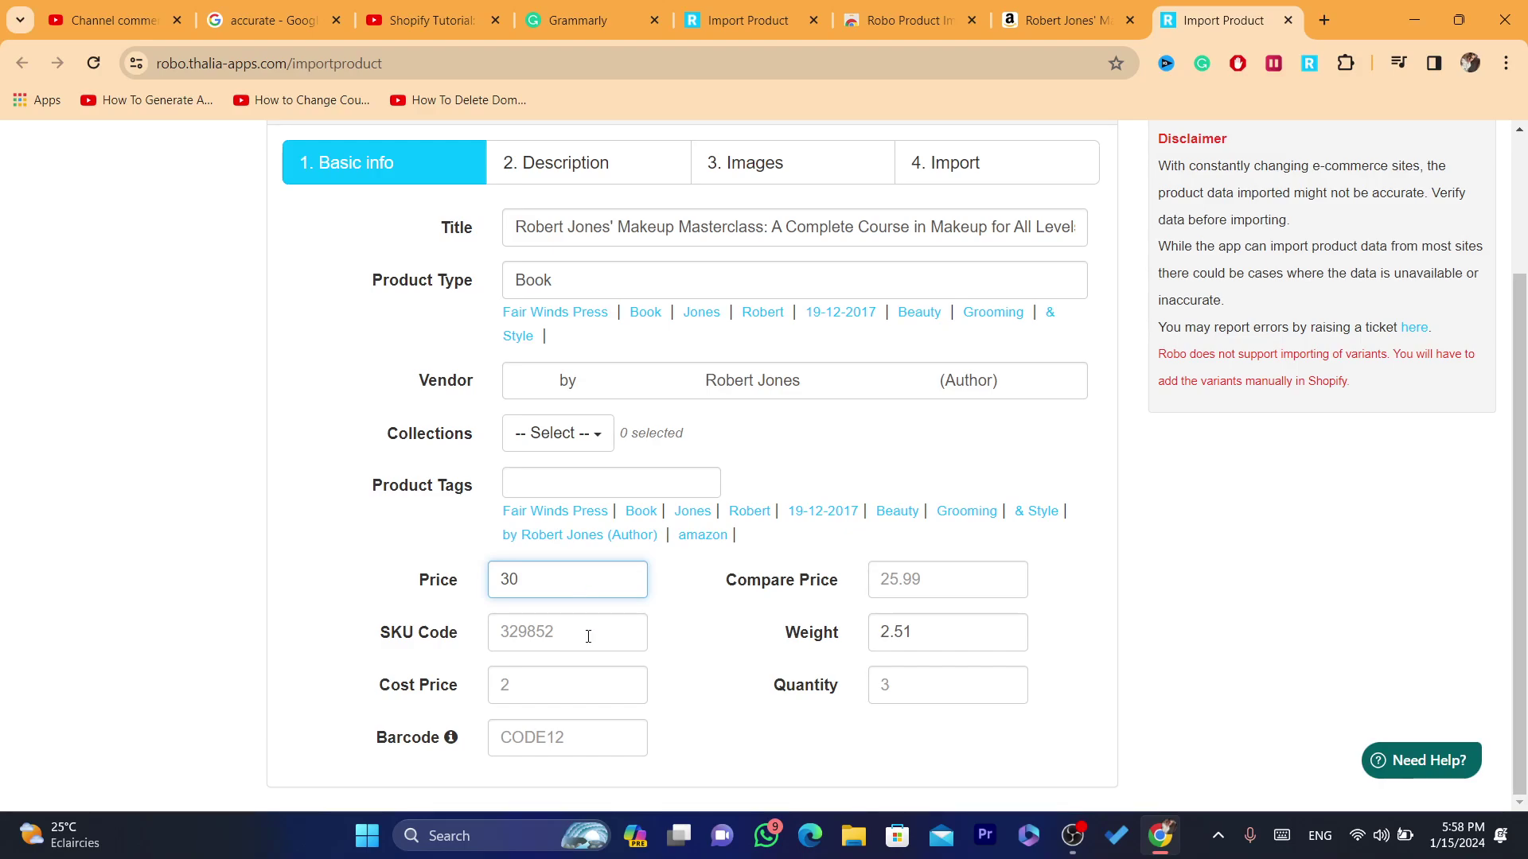
pyautogui.click(1135, 662)
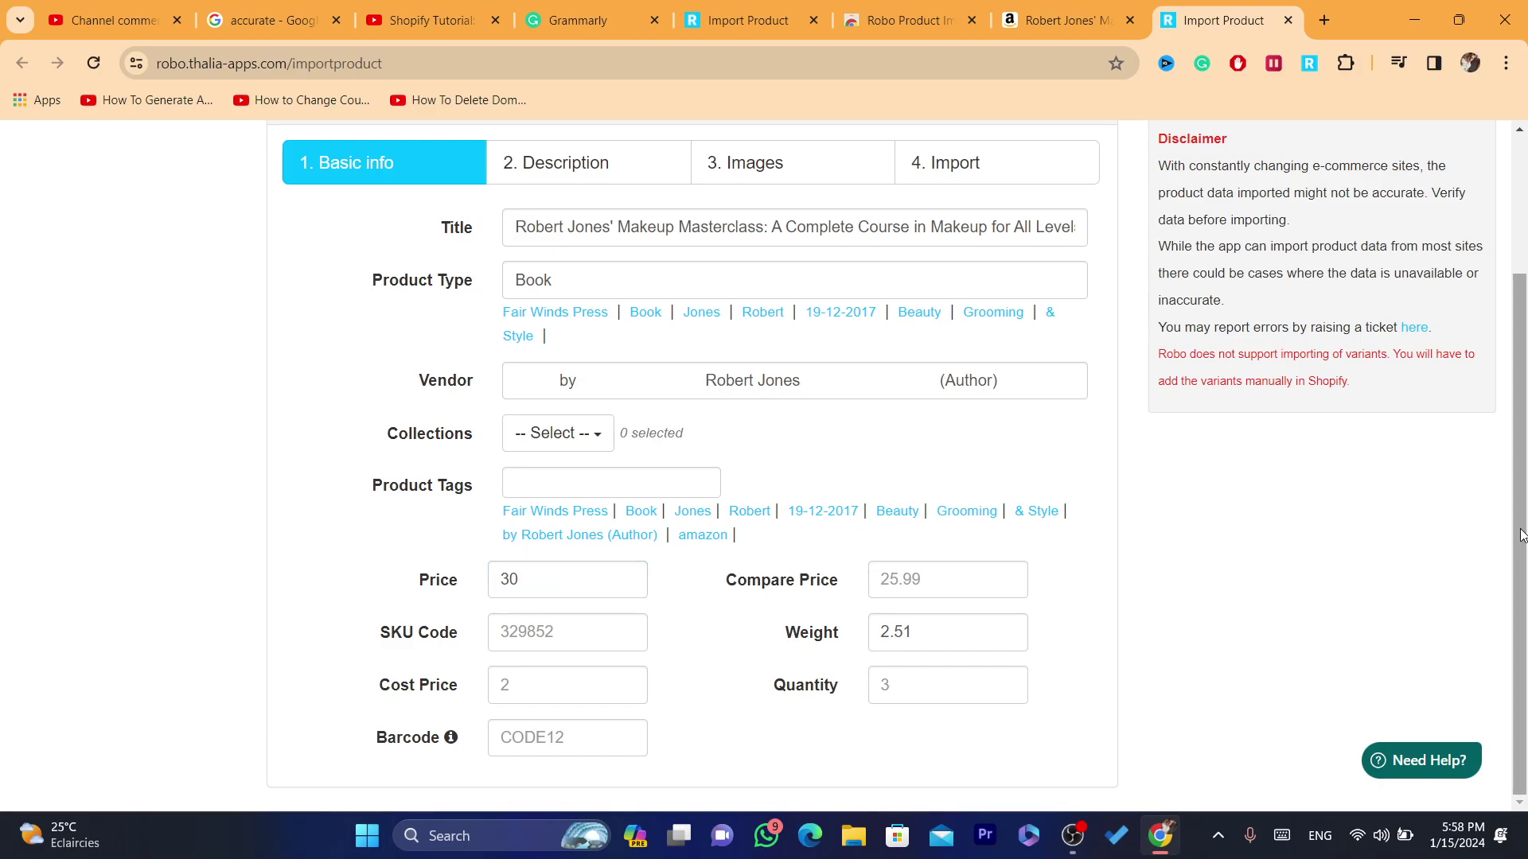
pyautogui.scroll(3, 869, 363)
# Review the imported product description and select its full text
pyautogui.click(561, 347)
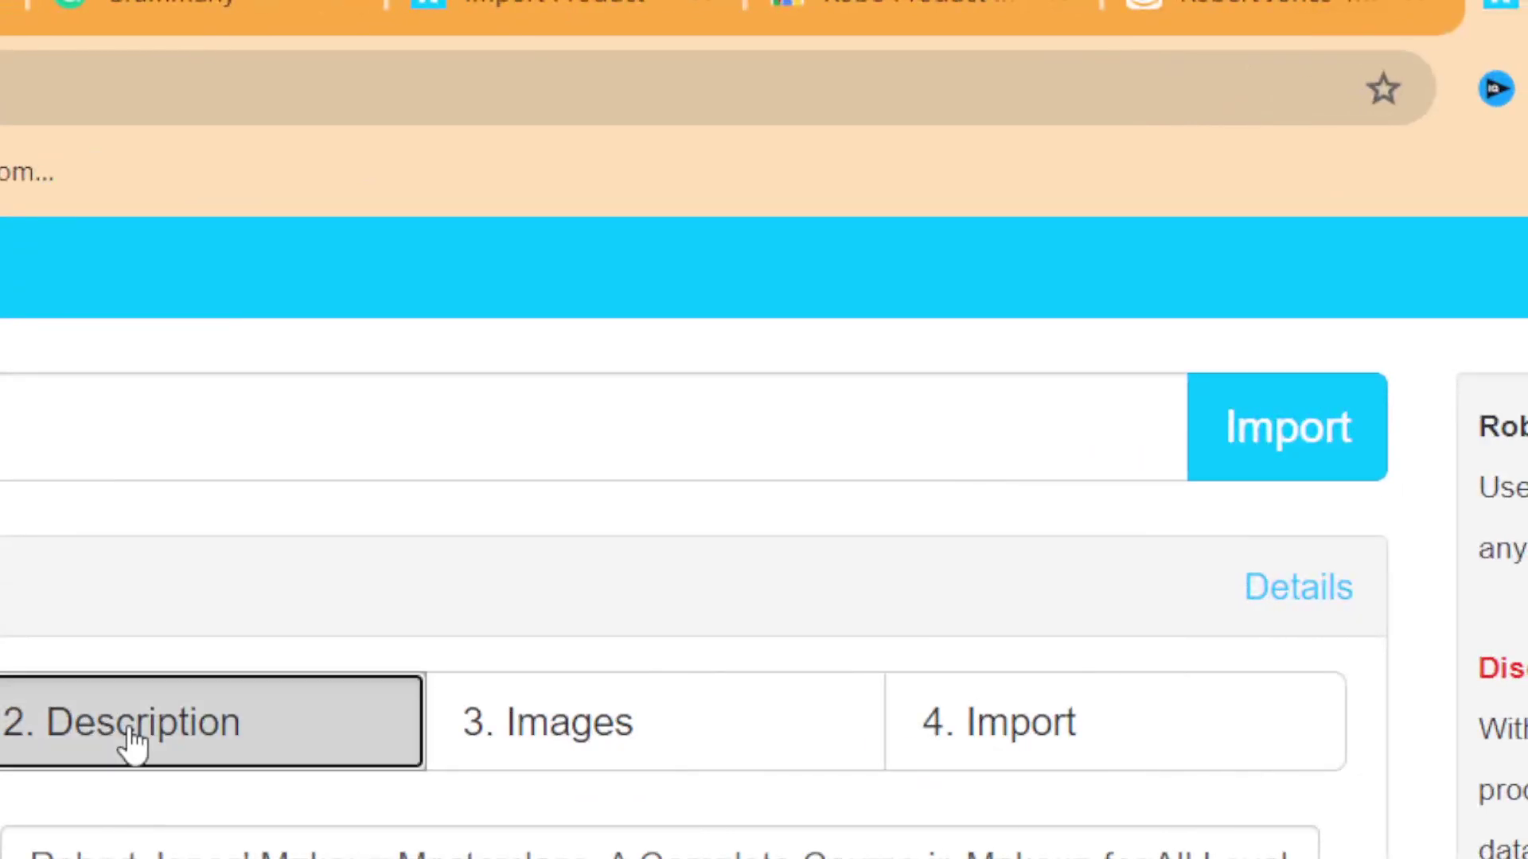
pyautogui.scroll(-2, 570, 608)
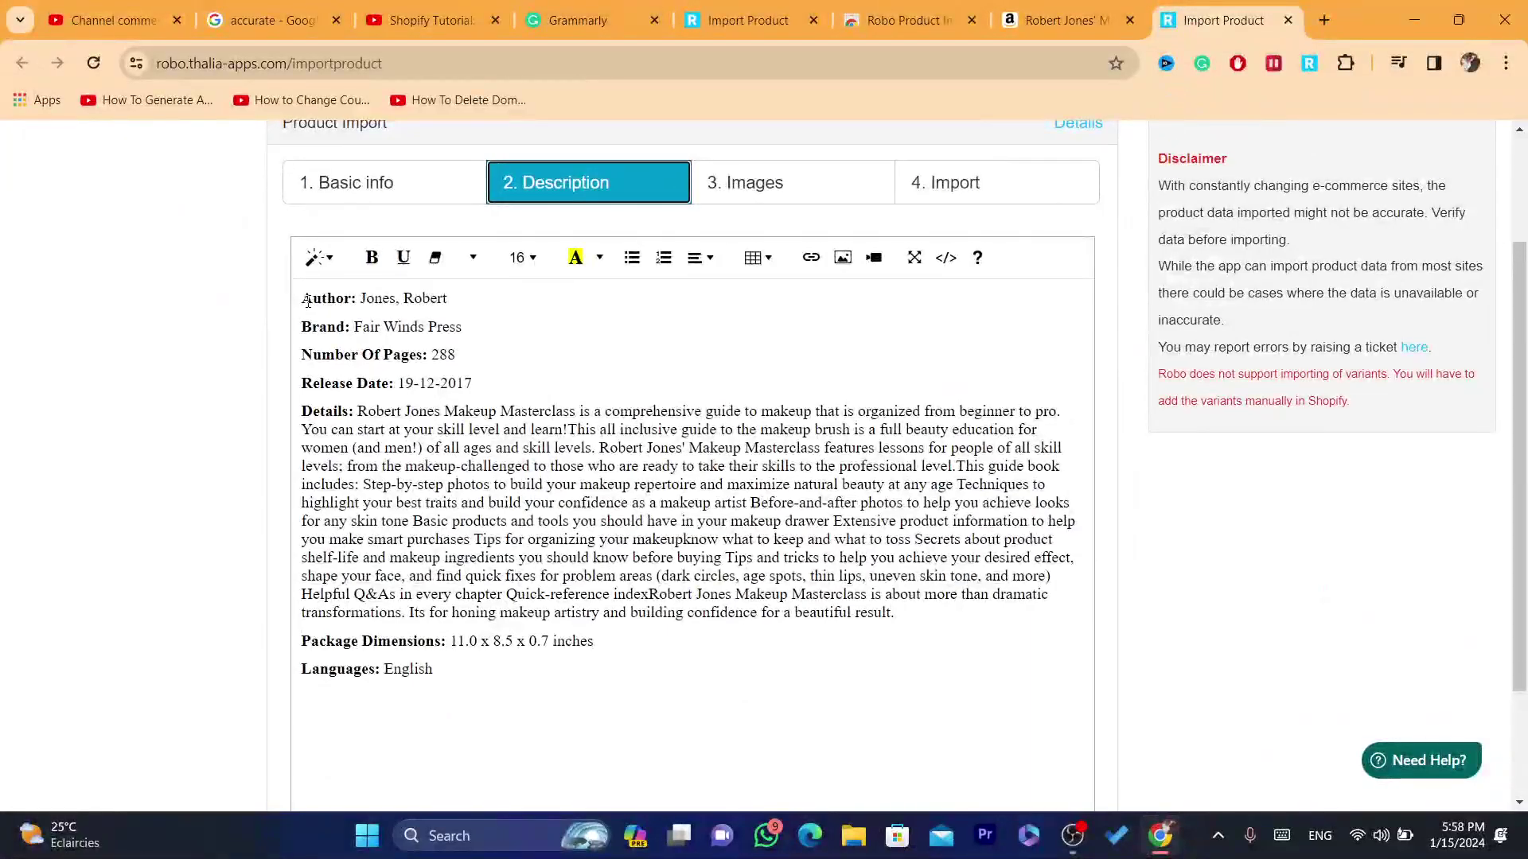
pyautogui.moveTo(307, 301); pyautogui.dragTo(433, 670)
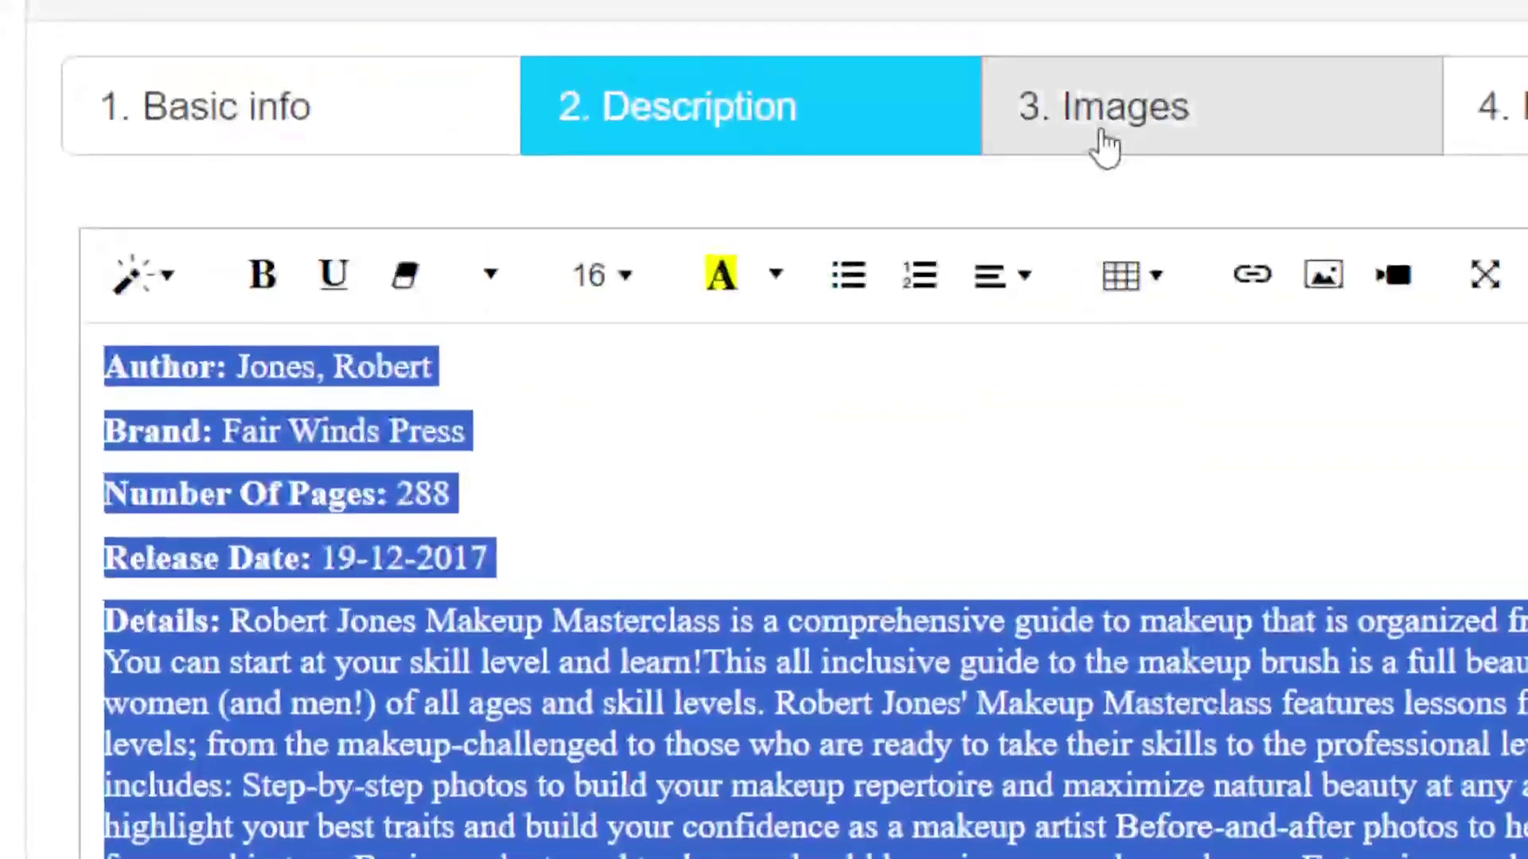
# Select all images on the 3. Images tab, compare with Amazon, then reopen 1. Basic info
pyautogui.click(1098, 56)
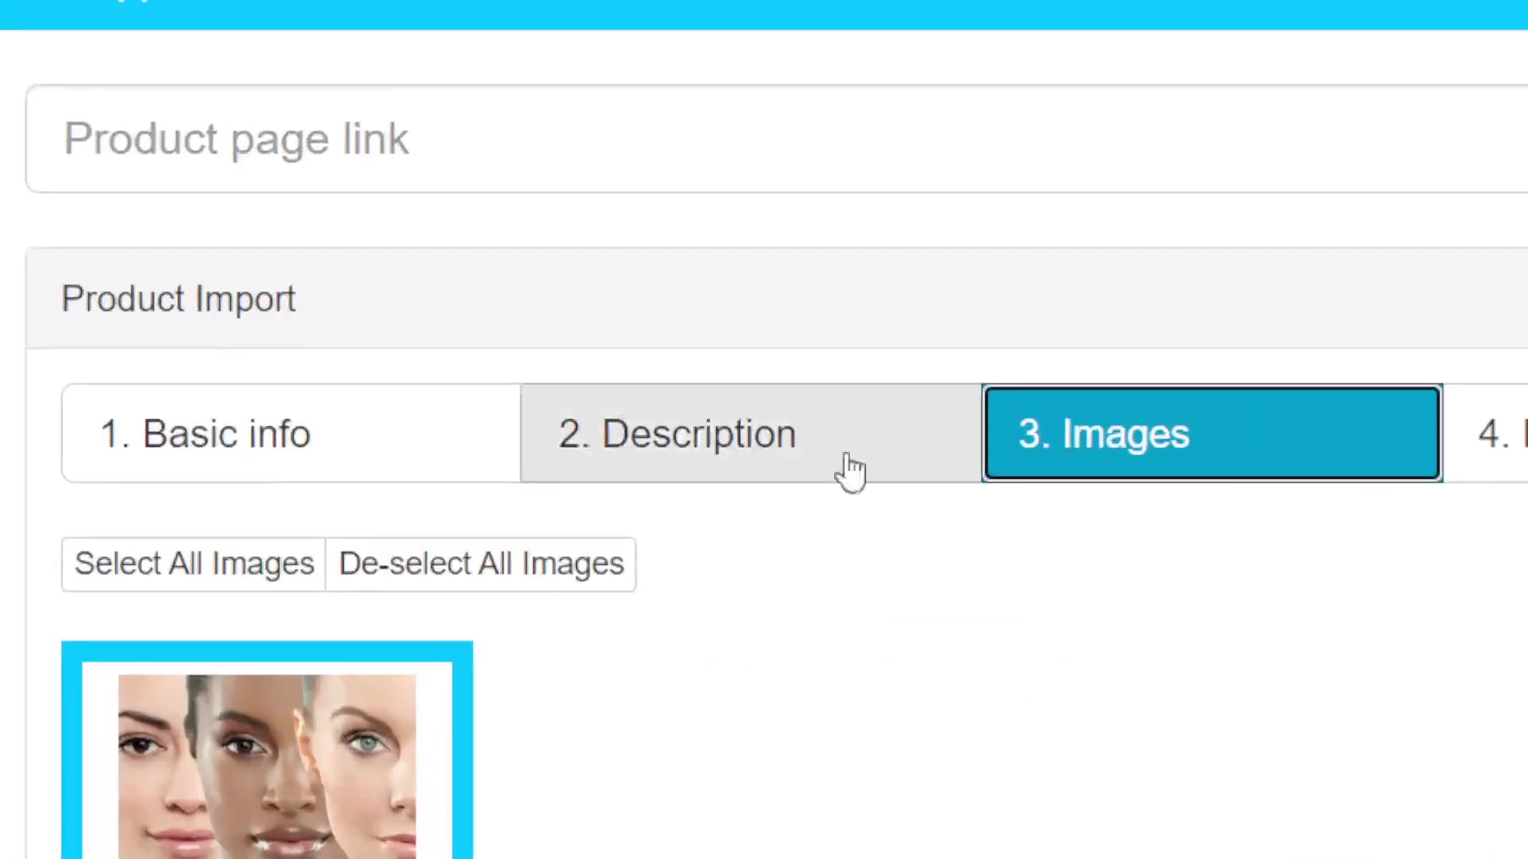
pyautogui.click(189, 597)
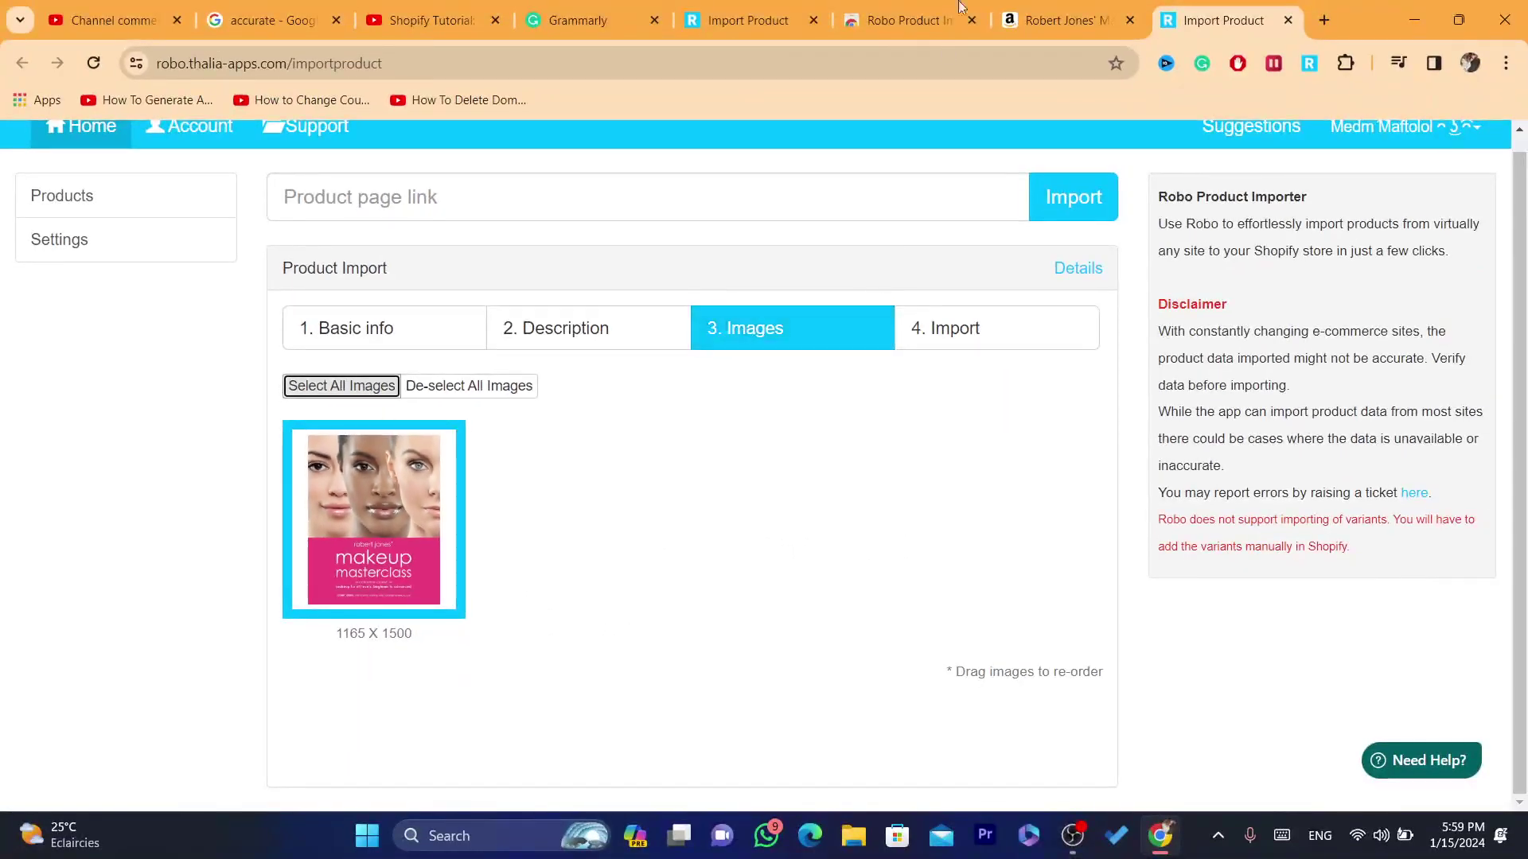
pyautogui.click(907, 20)
pyautogui.click(1114, 10)
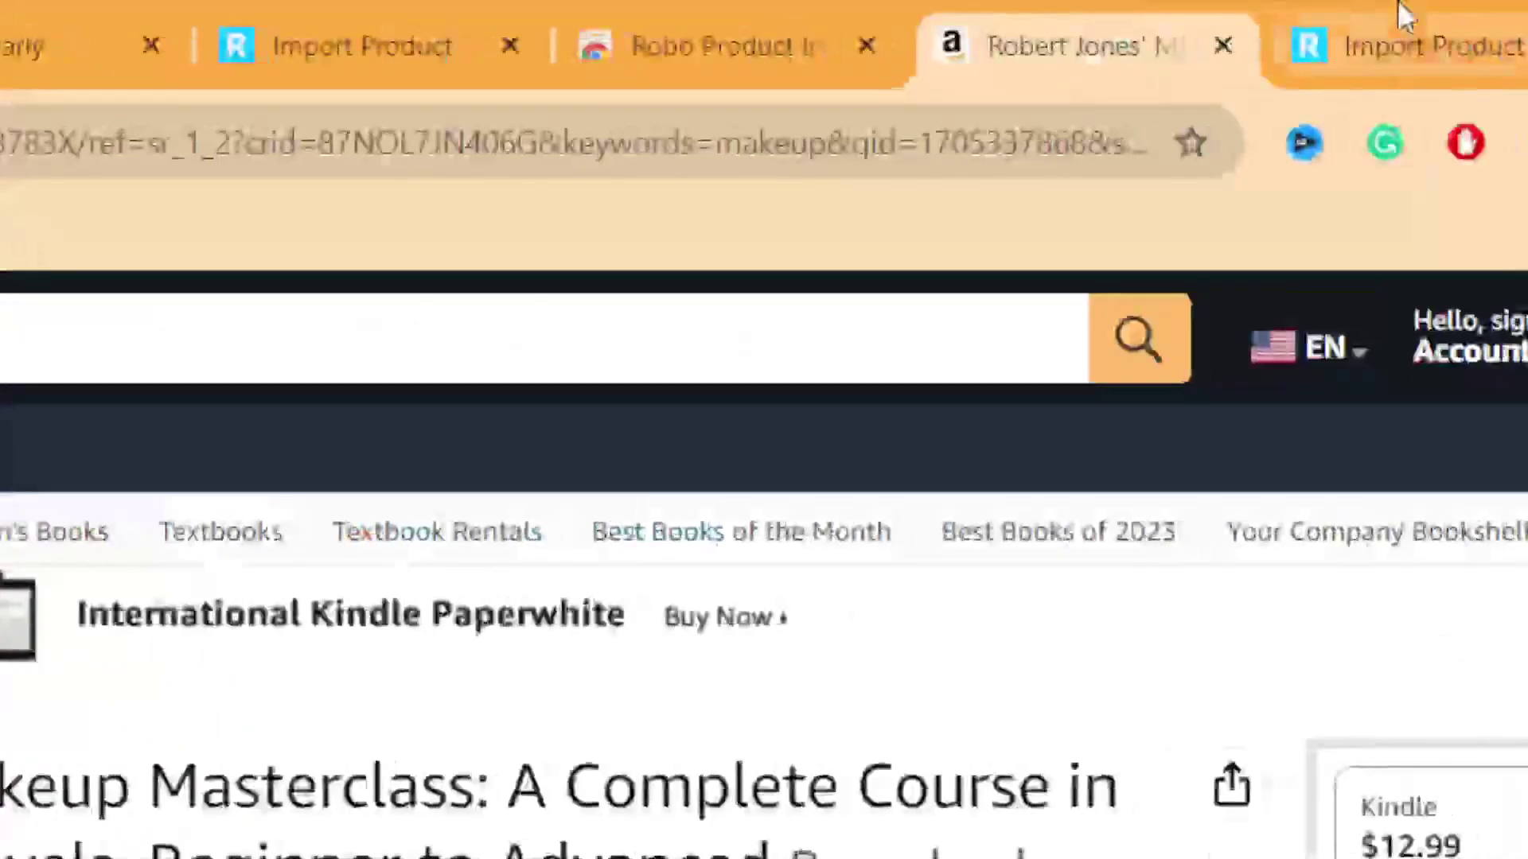
pyautogui.click(1399, 6)
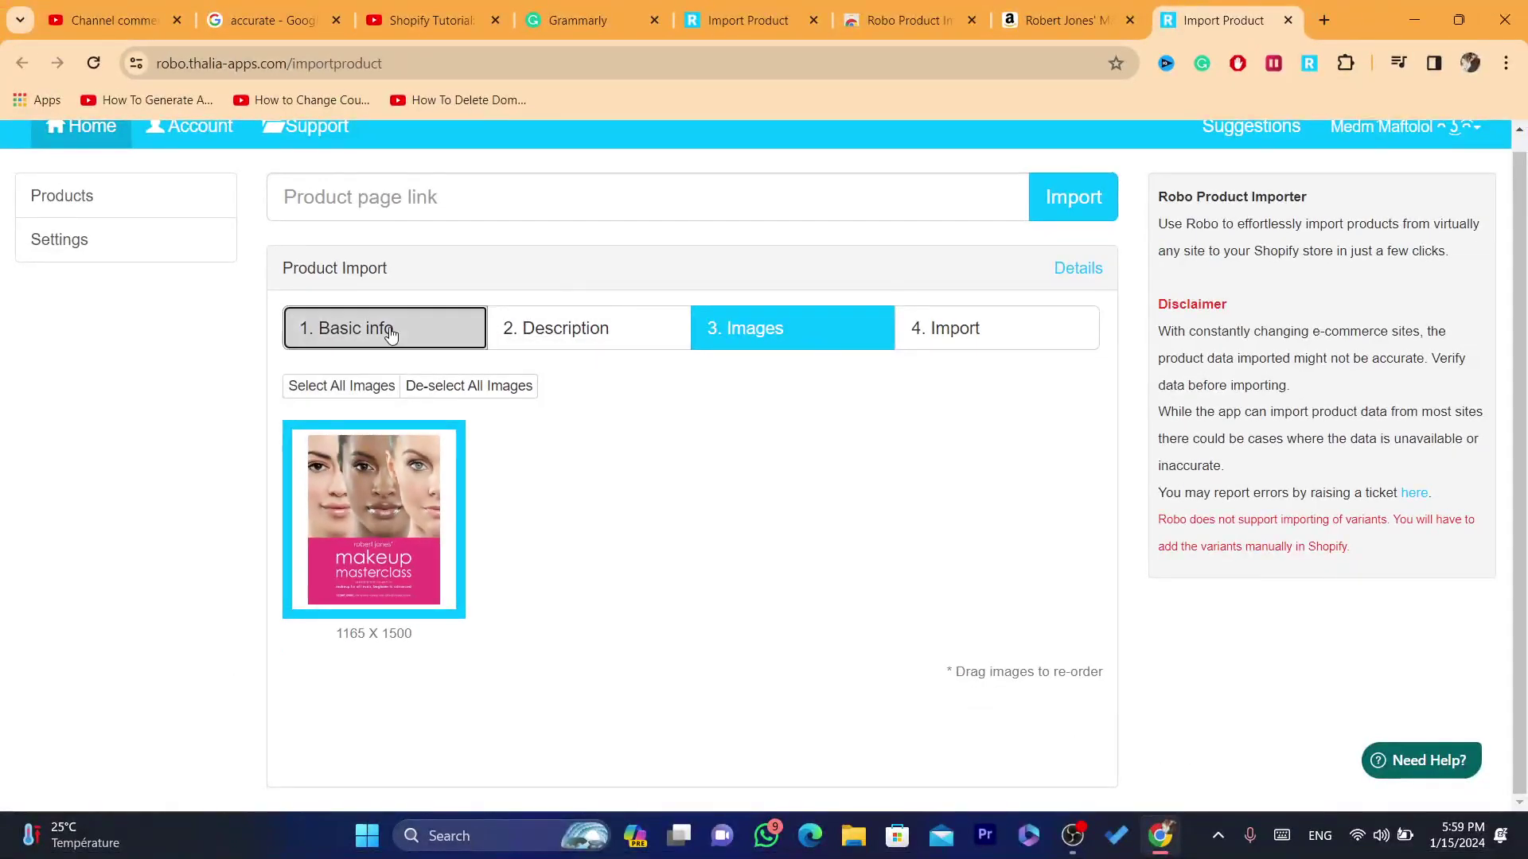
pyautogui.click(69, 412)
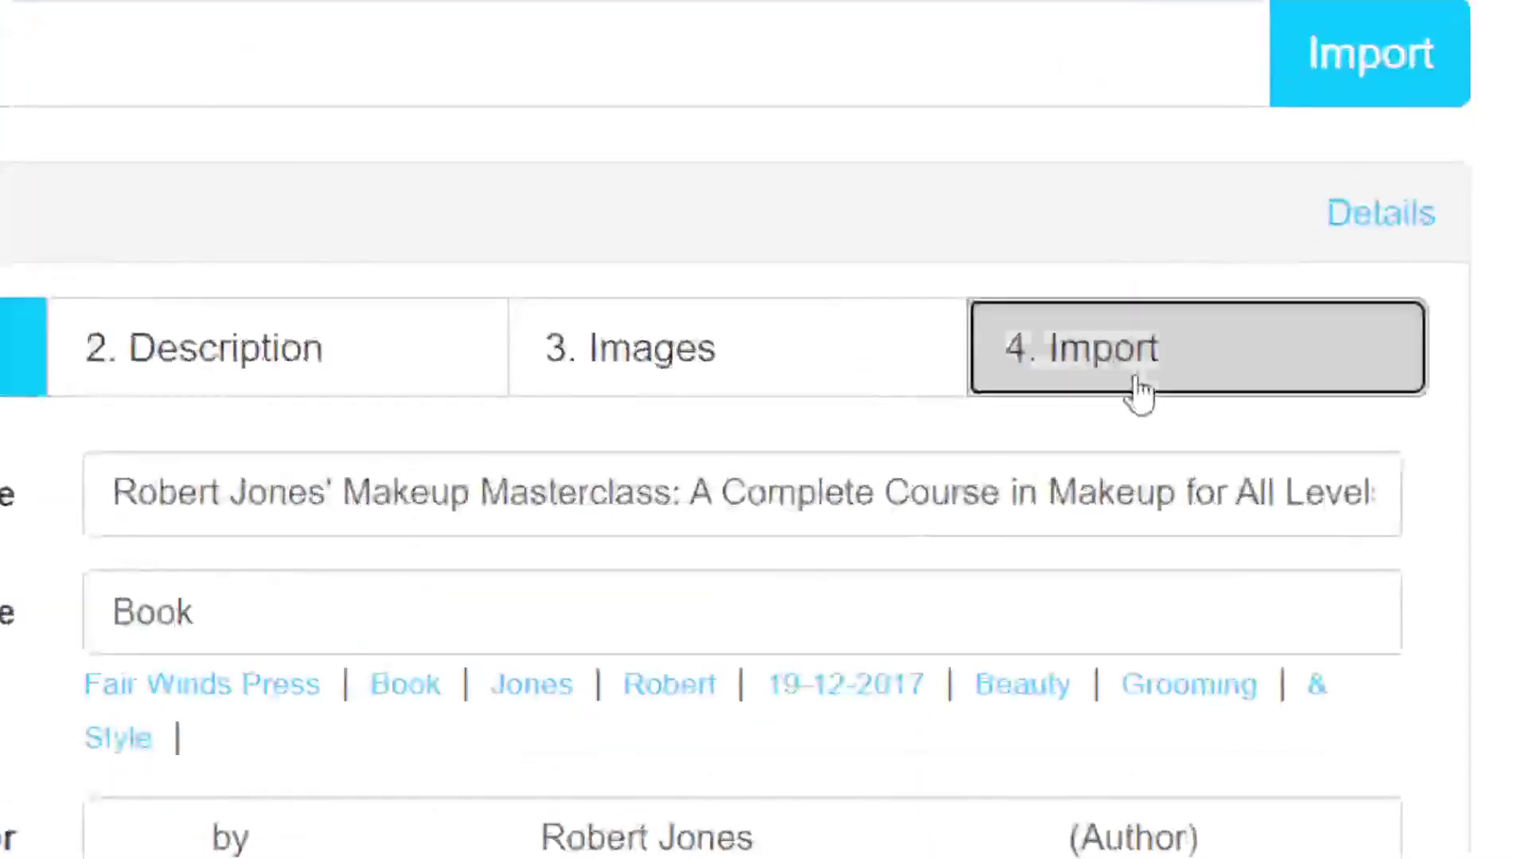
# Import the makeup book from the 4. Import tab and view it in the store
pyautogui.click(1130, 386)
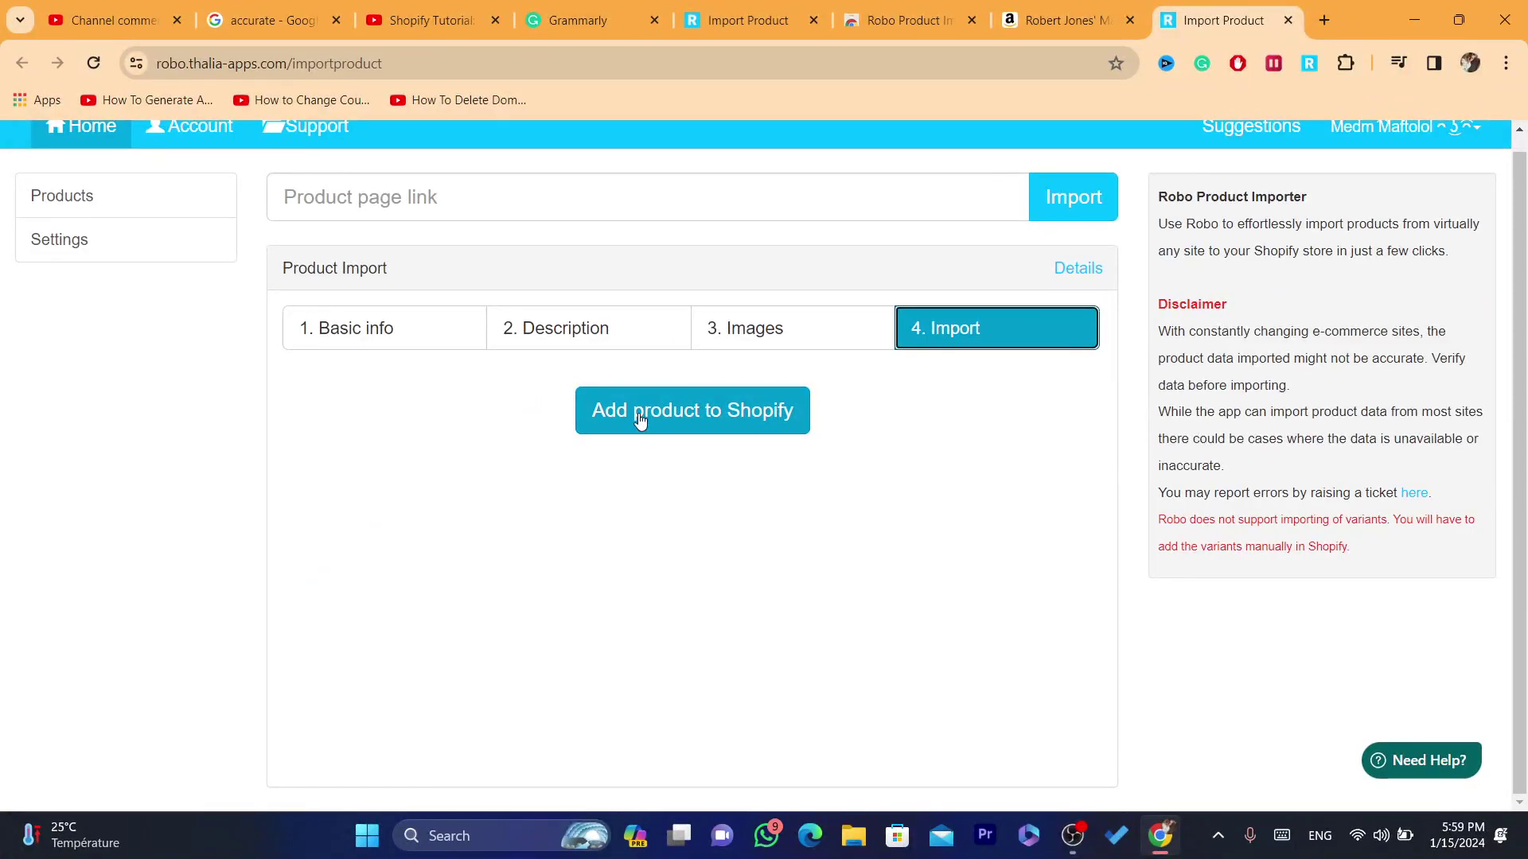
pyautogui.click(641, 420)
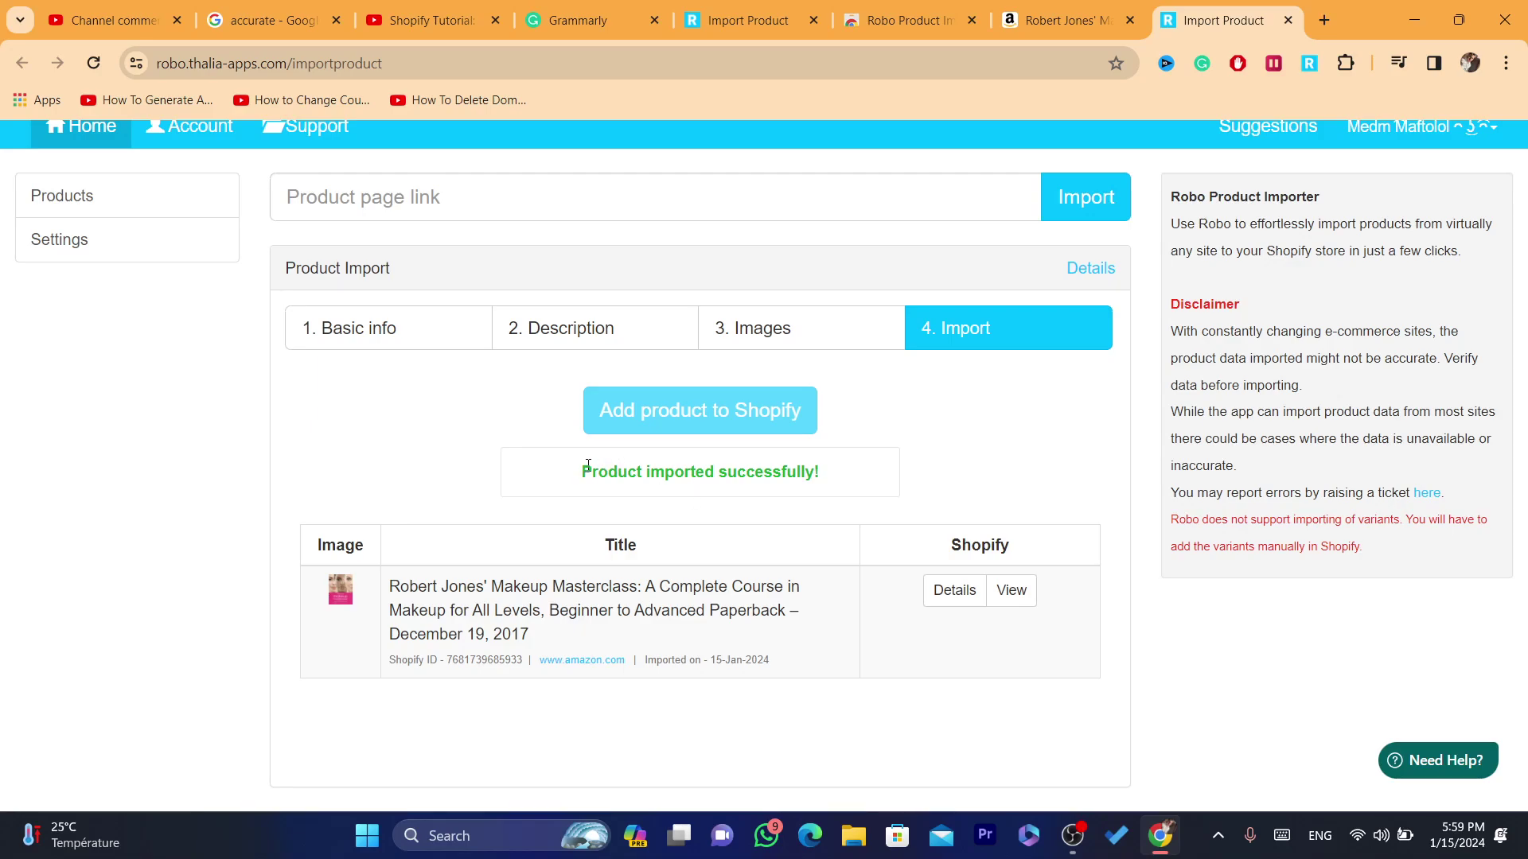
pyautogui.moveTo(588, 466); pyautogui.dragTo(703, 466)
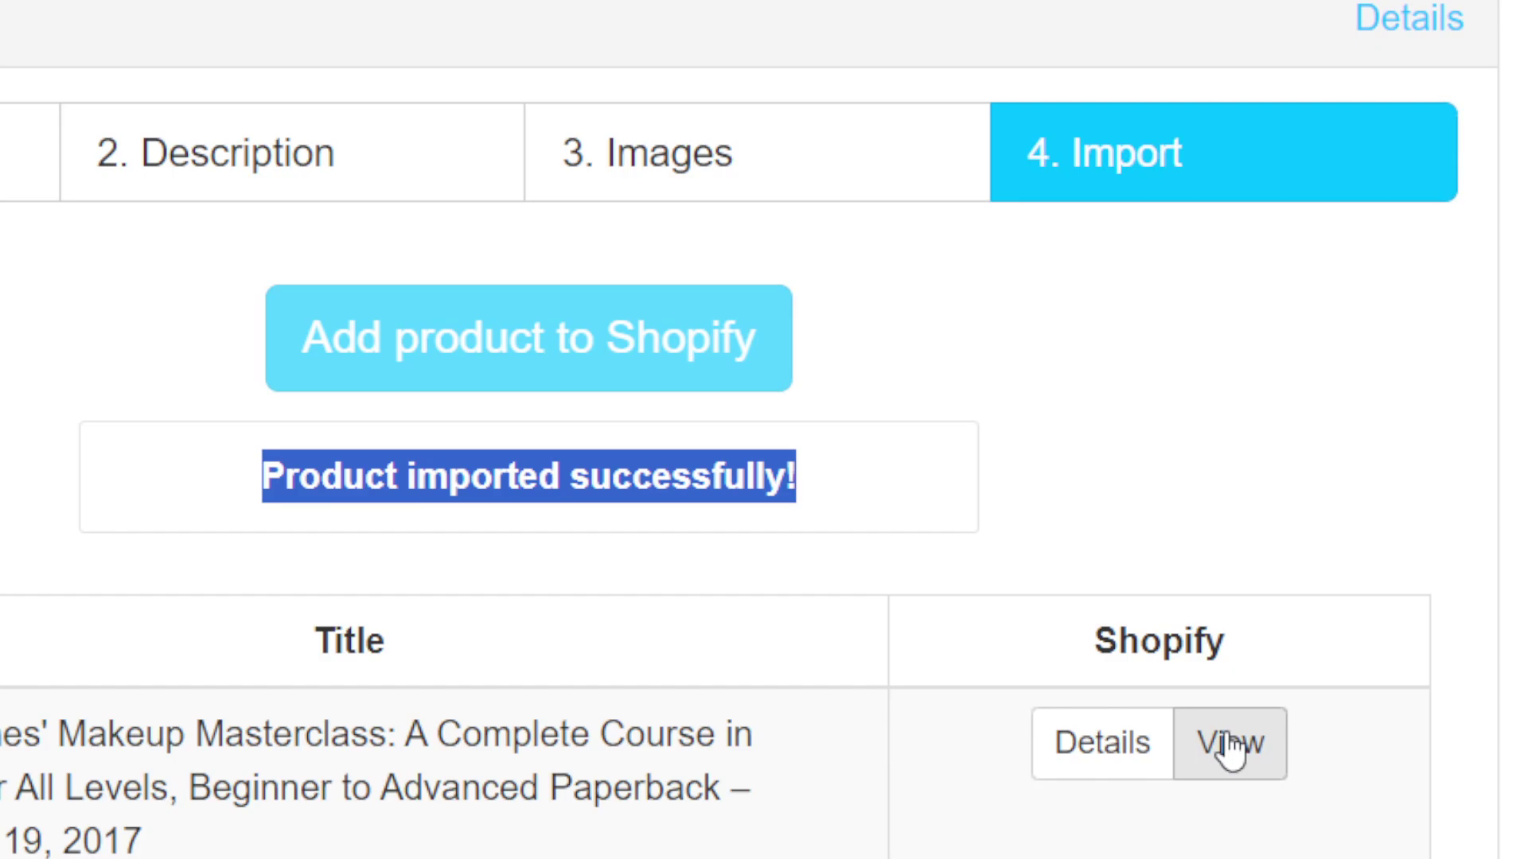
pyautogui.click(1012, 593)
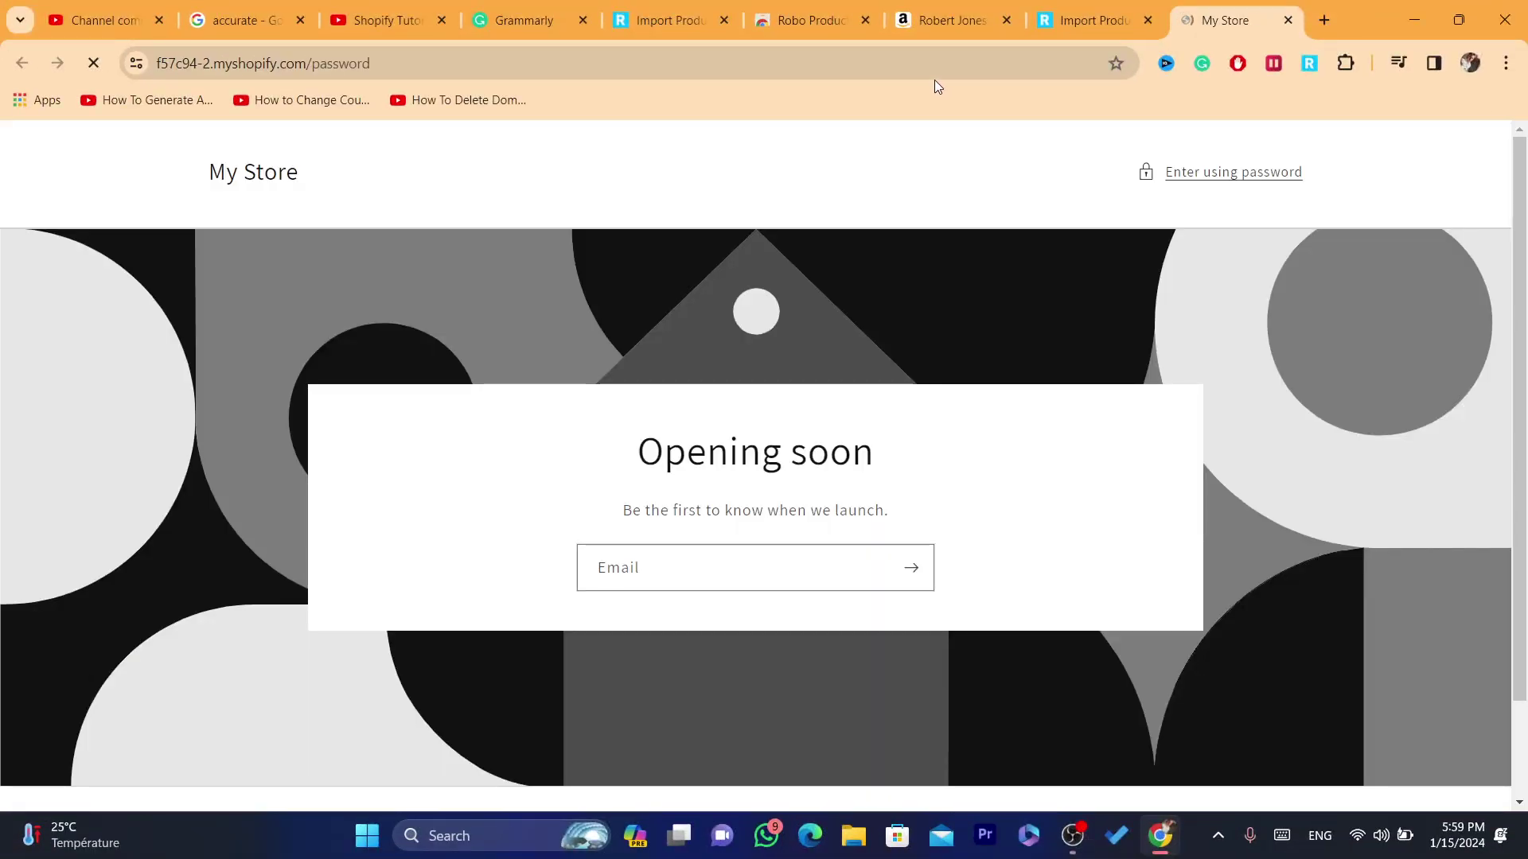
# Go to shopify.com, log in, and open the Products list showing the Makeup Masterclass book as Active with 3 in stock
pyautogui.scroll(-2, 897, 360)
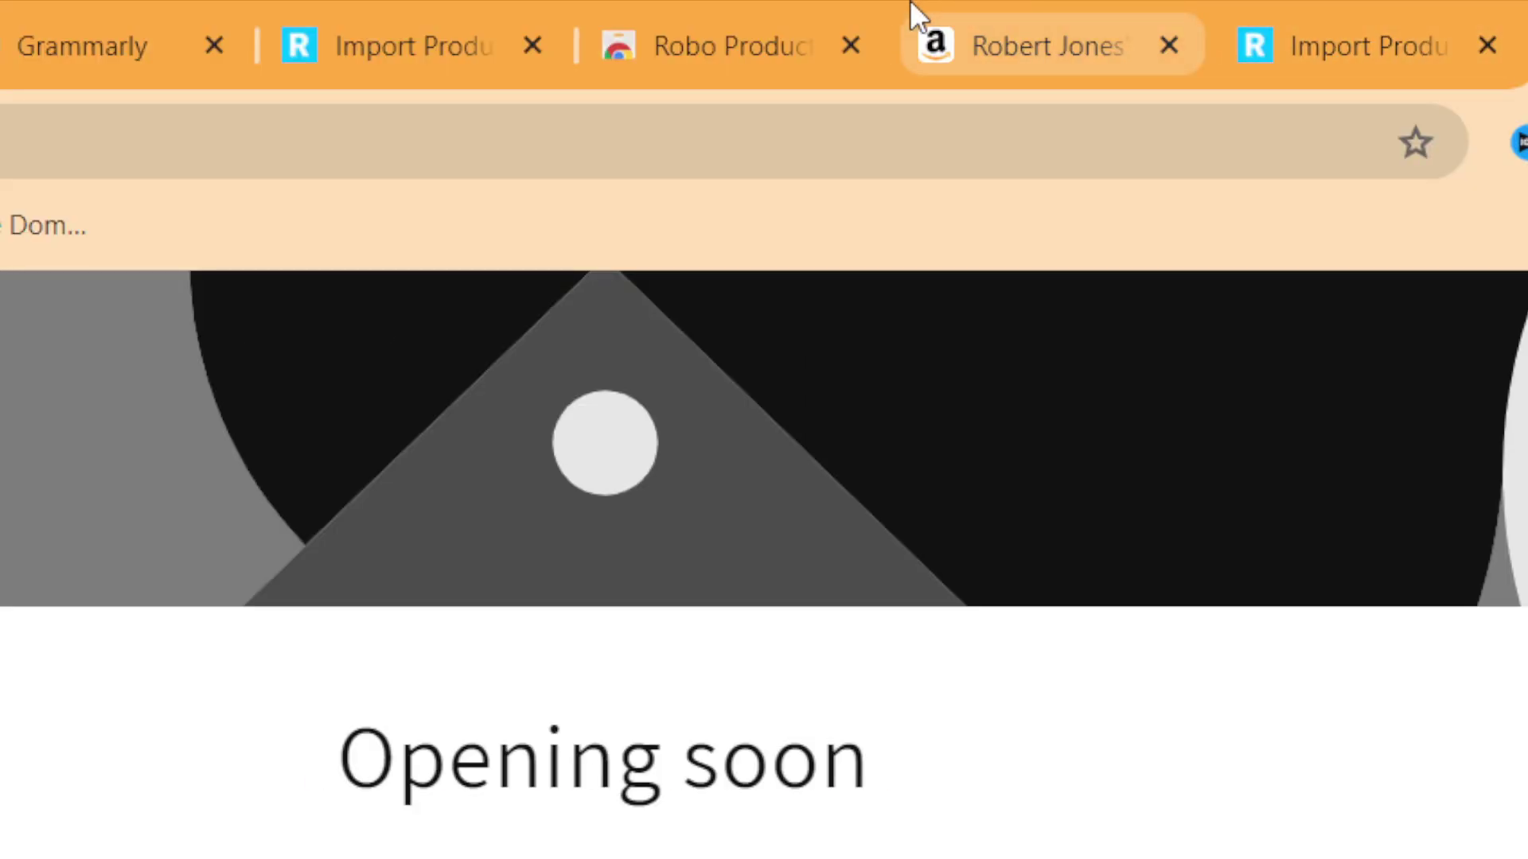
pyautogui.click(744, 16)
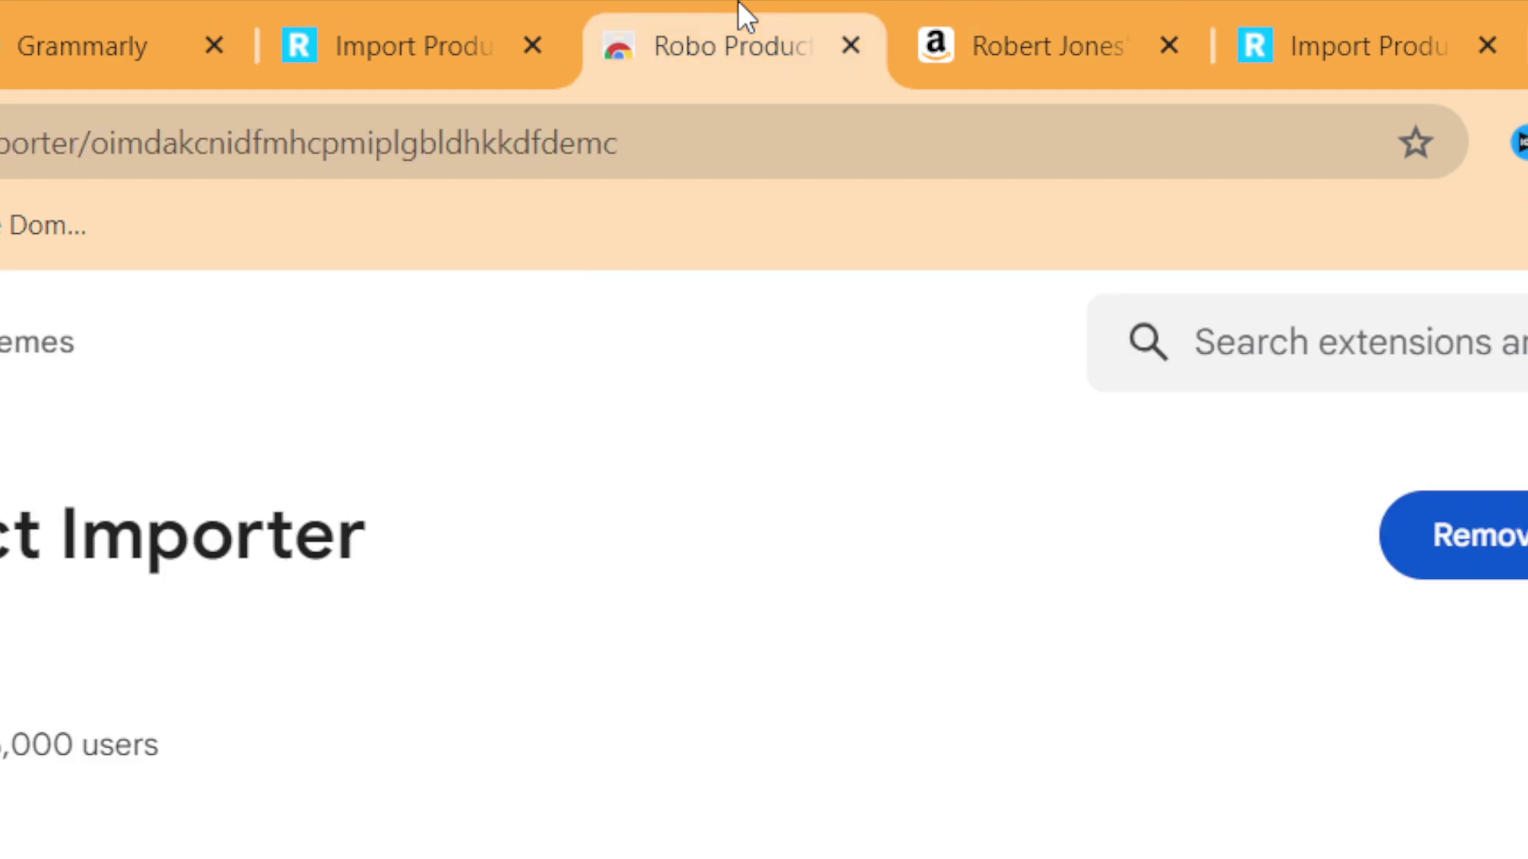
pyautogui.click(715, 148)
pyautogui.write('SH')
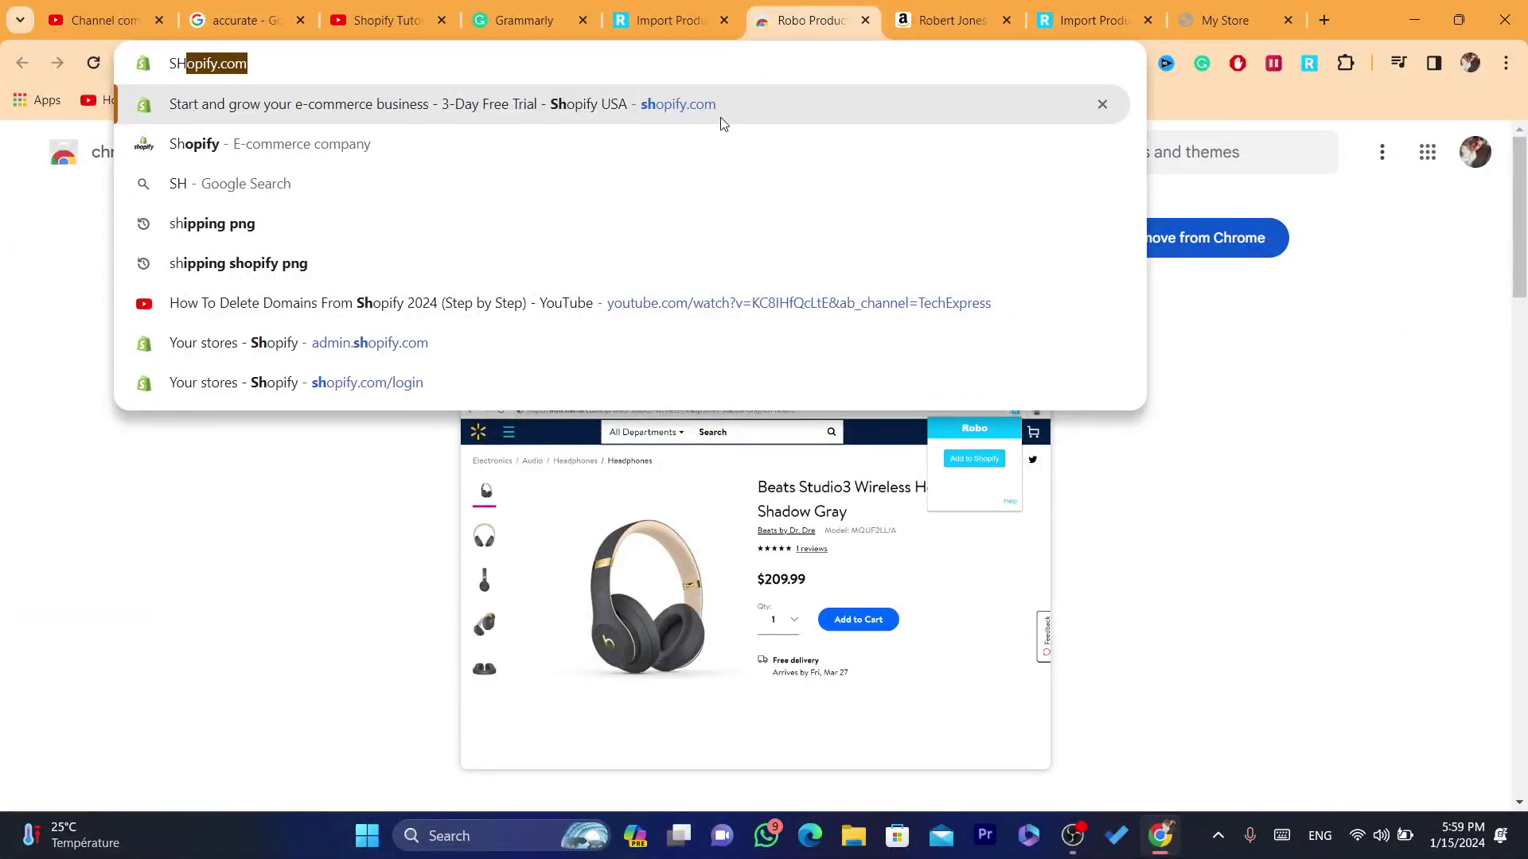
pyautogui.press('Return')
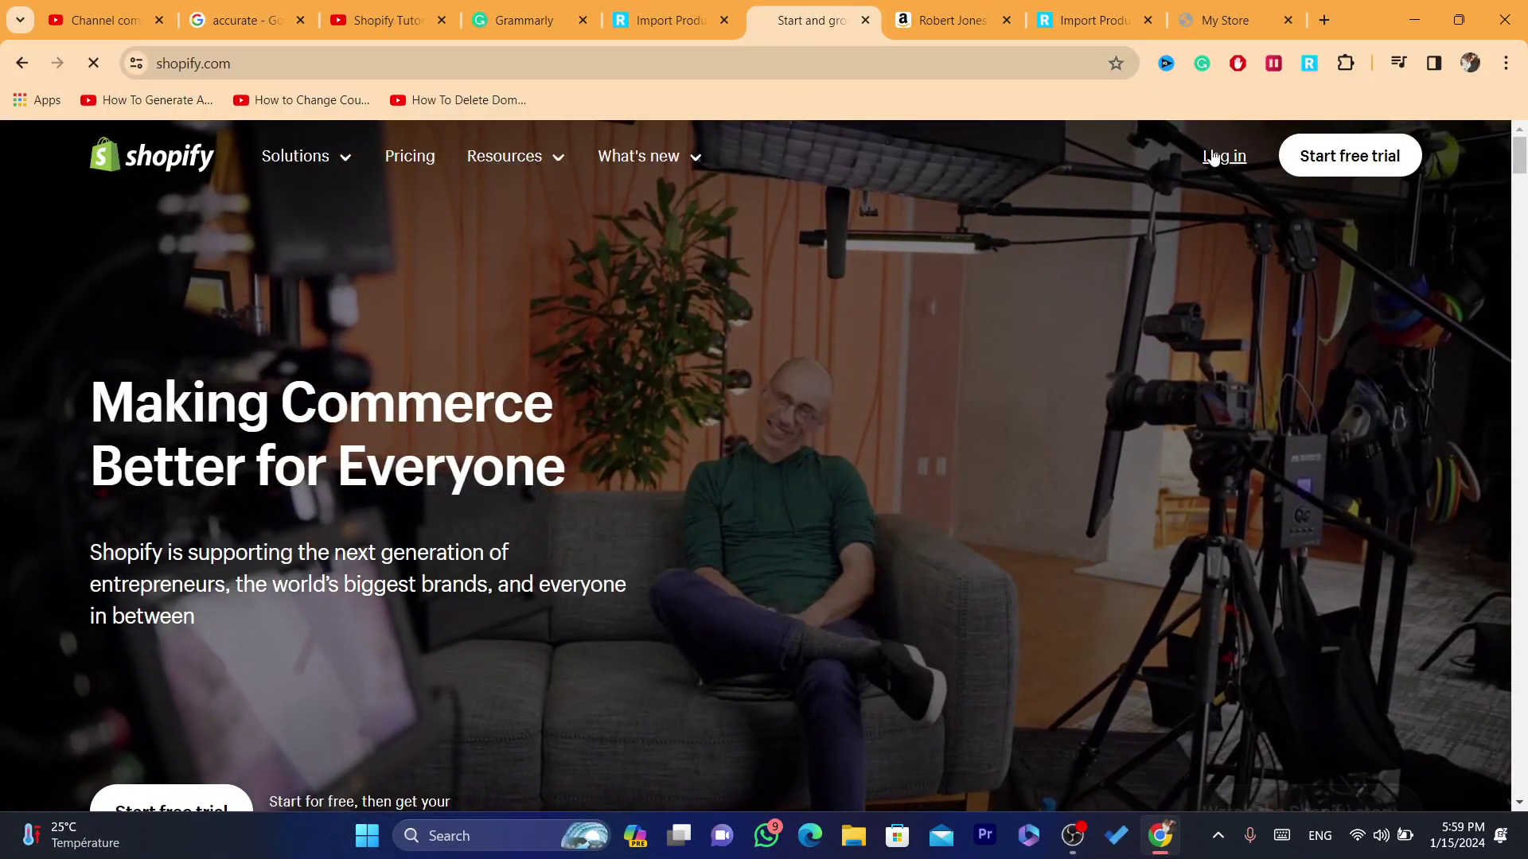
pyautogui.click(1212, 156)
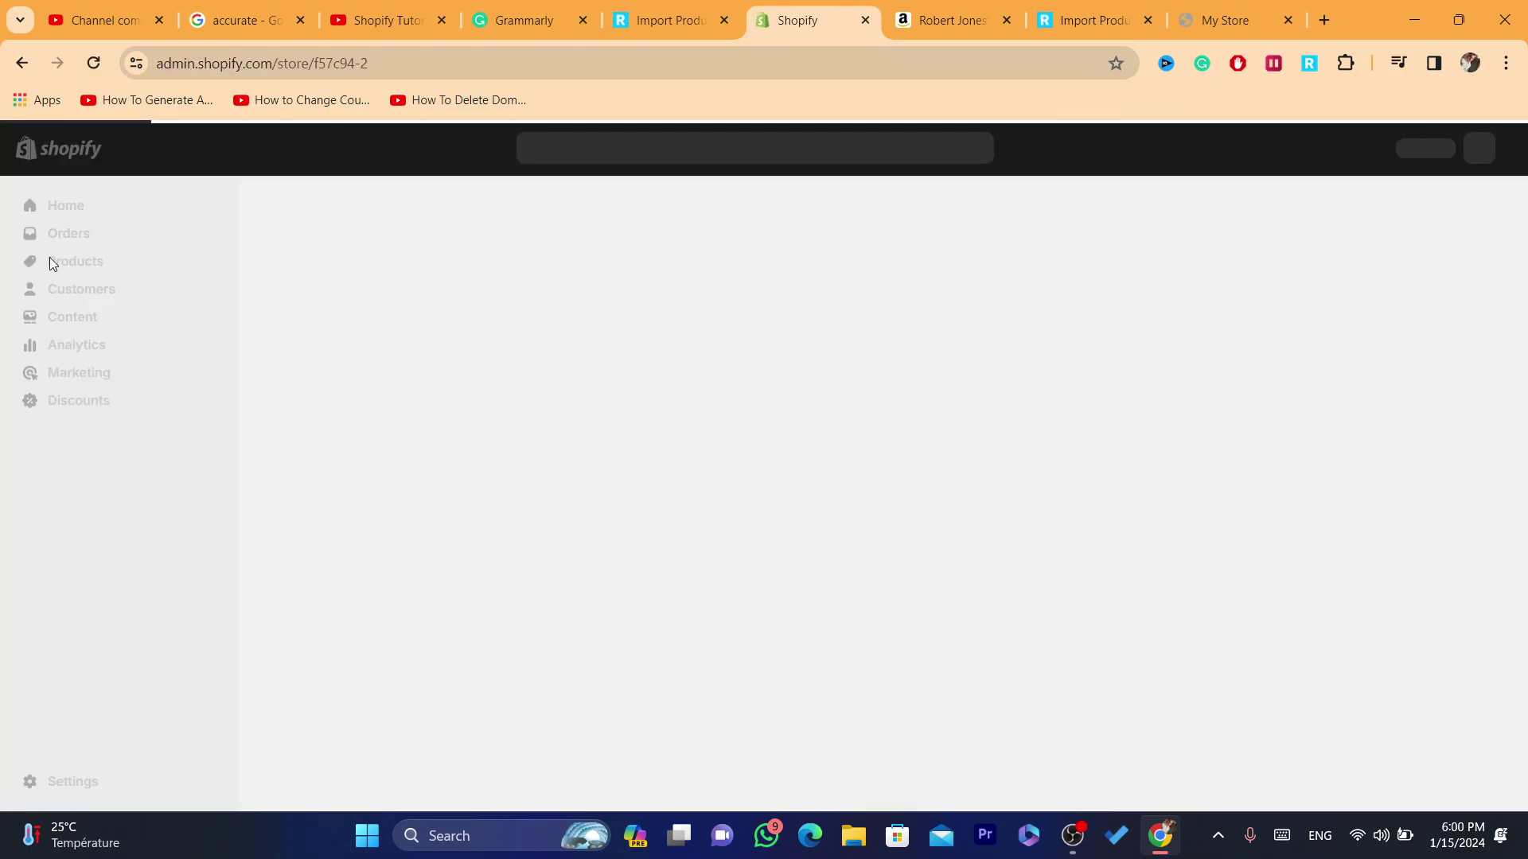
pyautogui.click(51, 261)
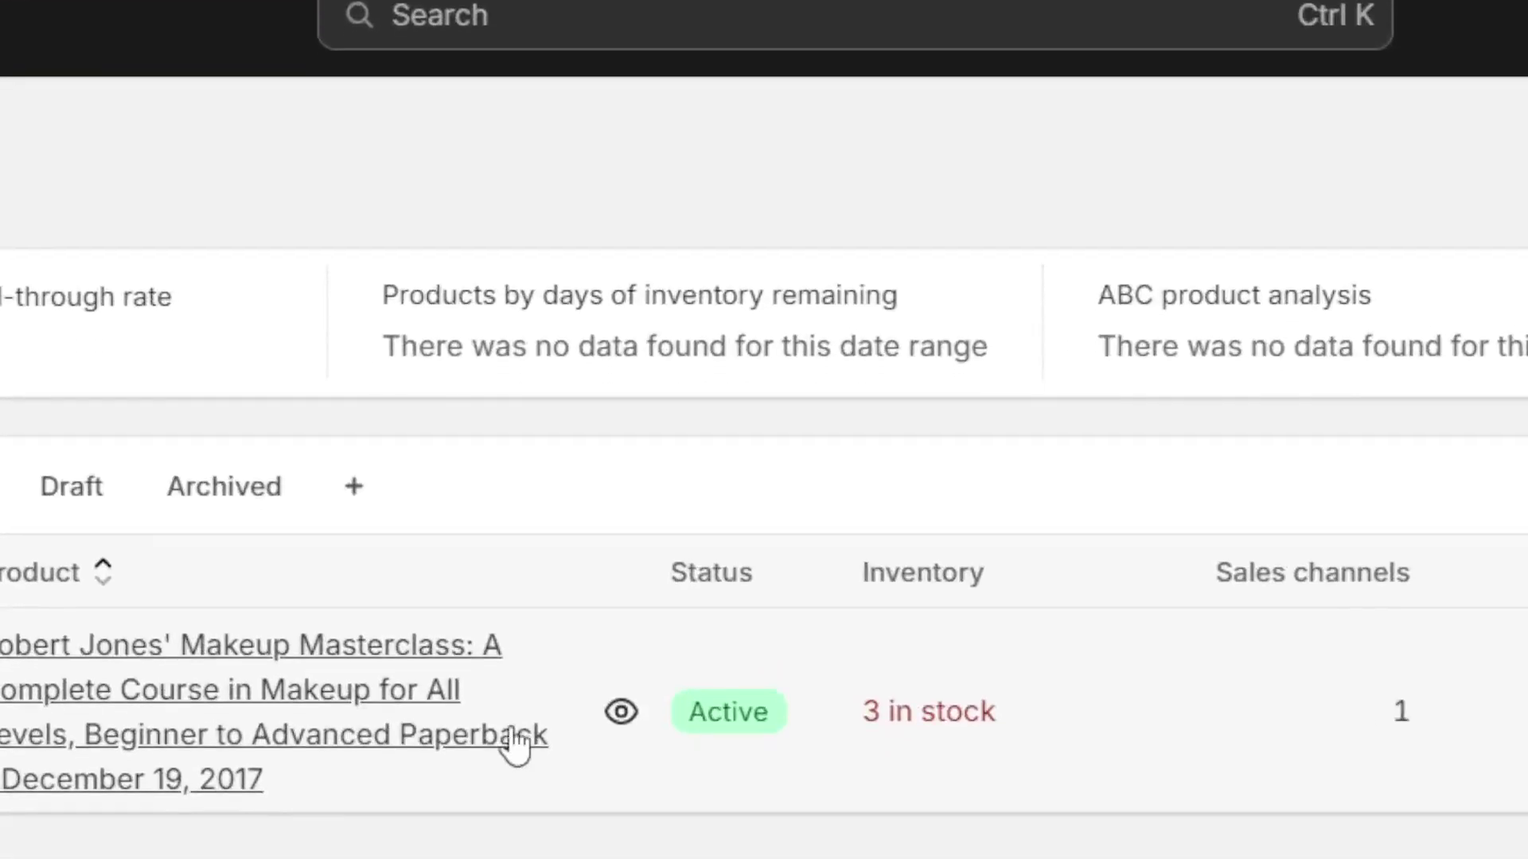
# Preview the Makeup Masterclass book's online store page, then return to Robo Product Importer's imported products table
pyautogui.click(622, 712)
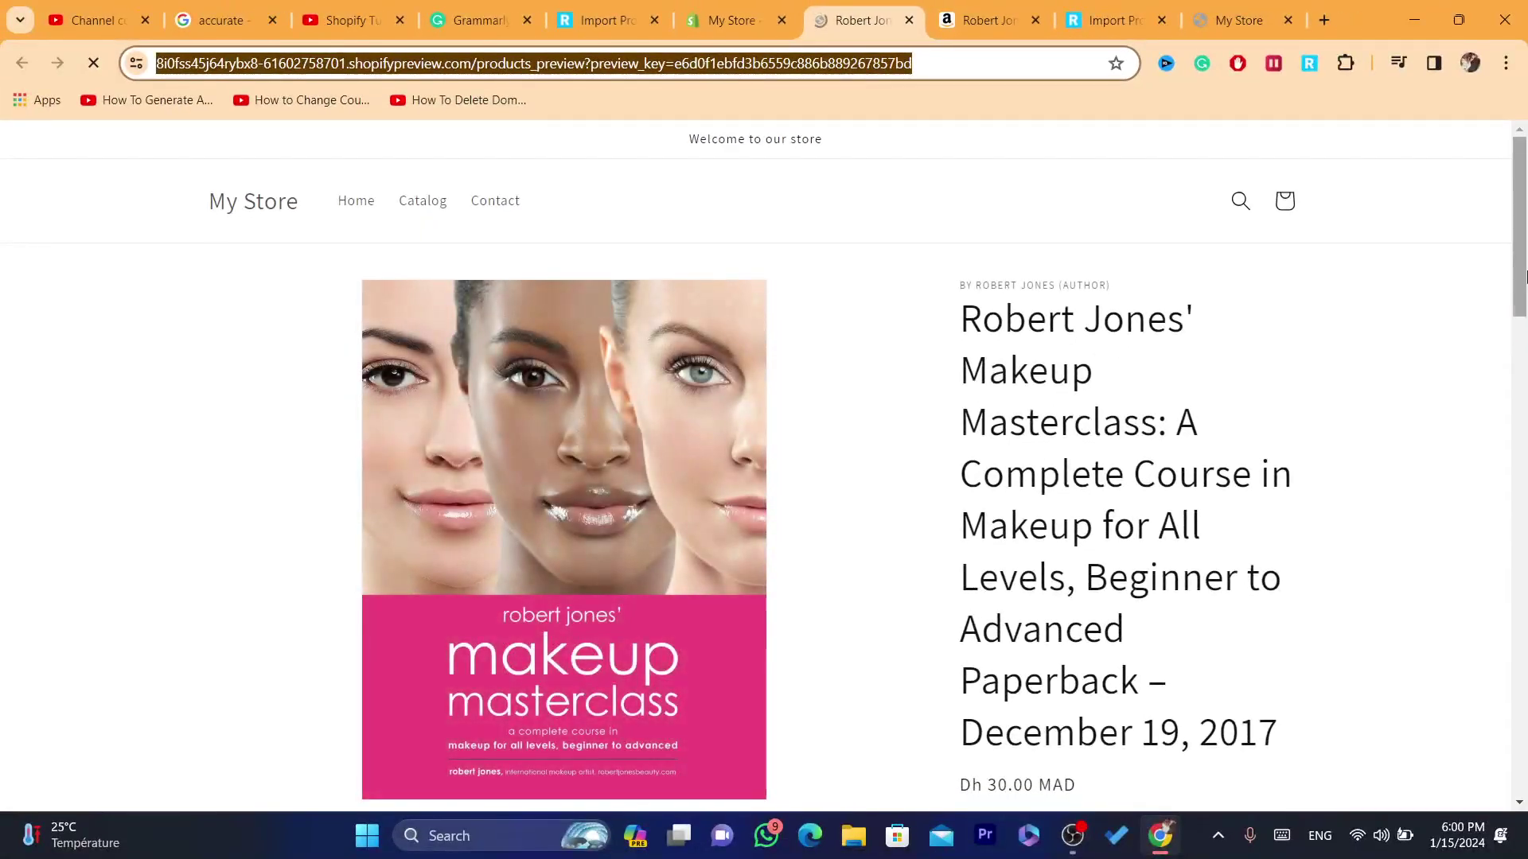
pyautogui.scroll(-1, 1524, 311)
pyautogui.scroll(-10, 1524, 310)
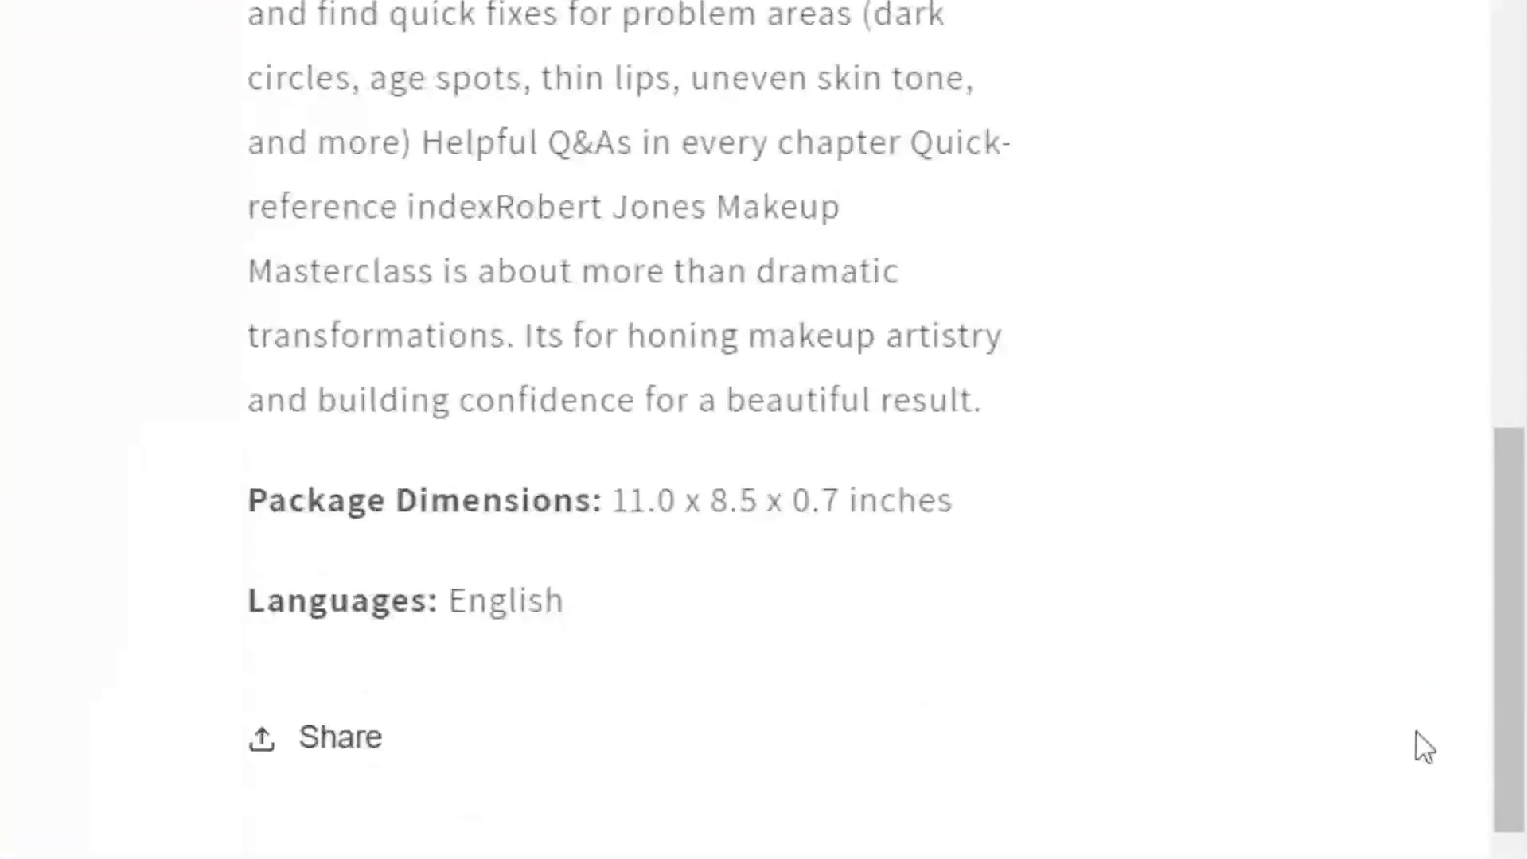
pyautogui.moveTo(1524, 692); pyautogui.dragTo(1467, 221)
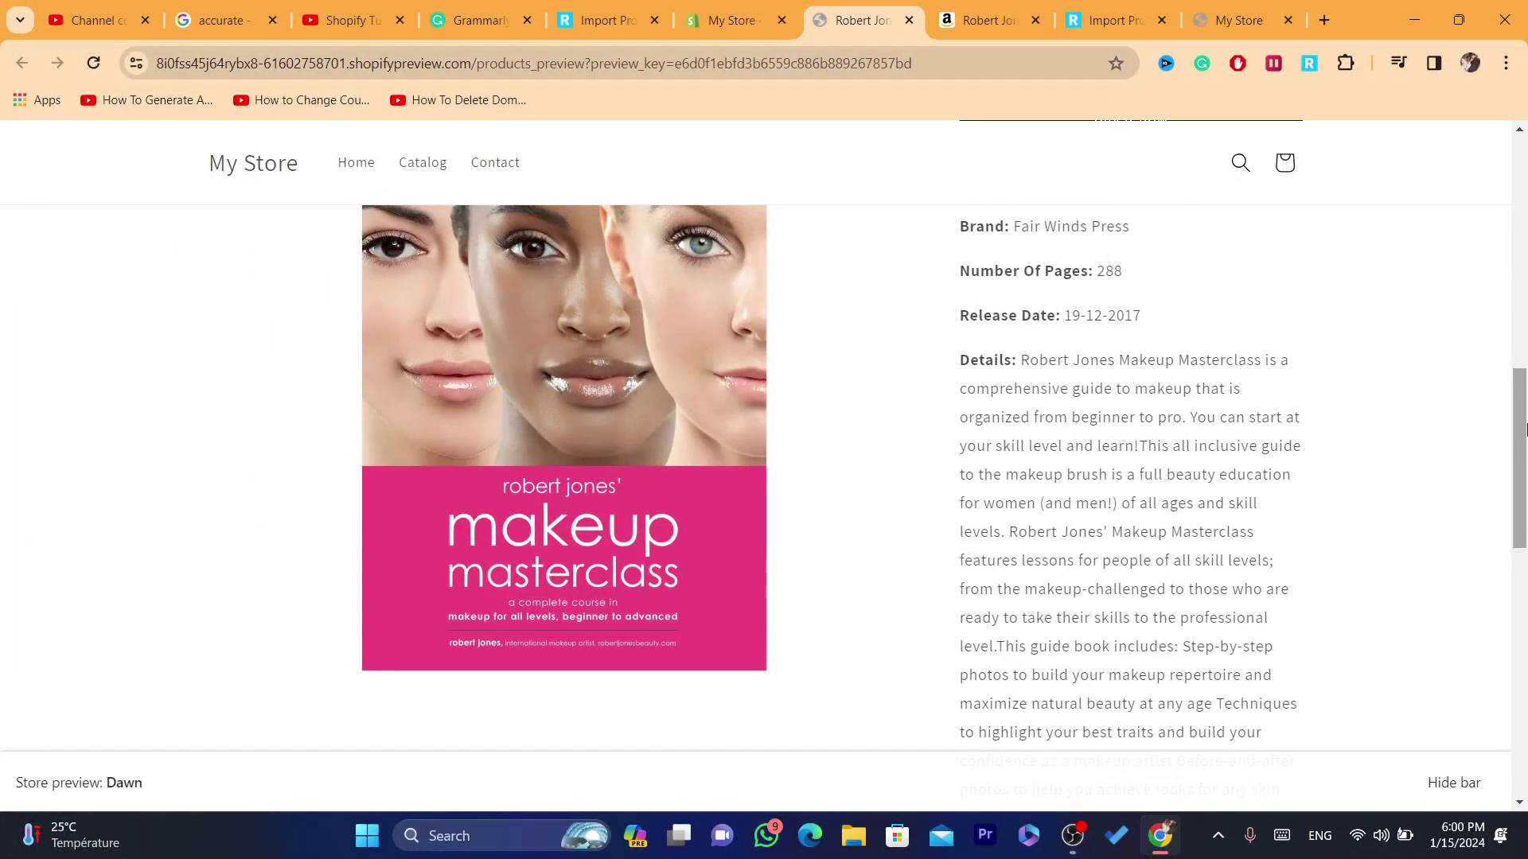
pyautogui.scroll(8, 1488, 300)
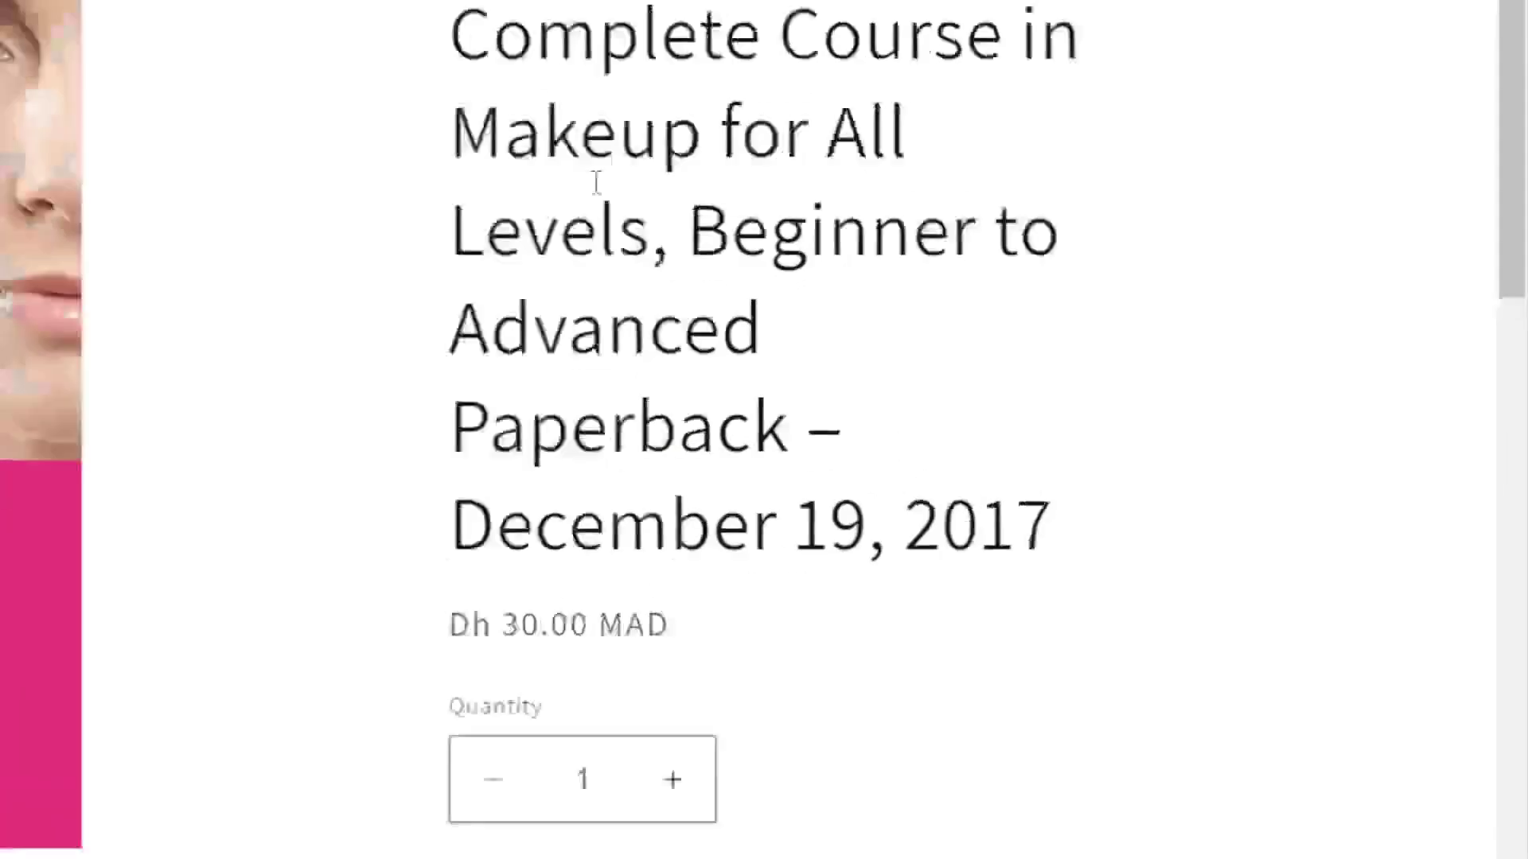
pyautogui.click(941, 8)
pyautogui.click(648, 3)
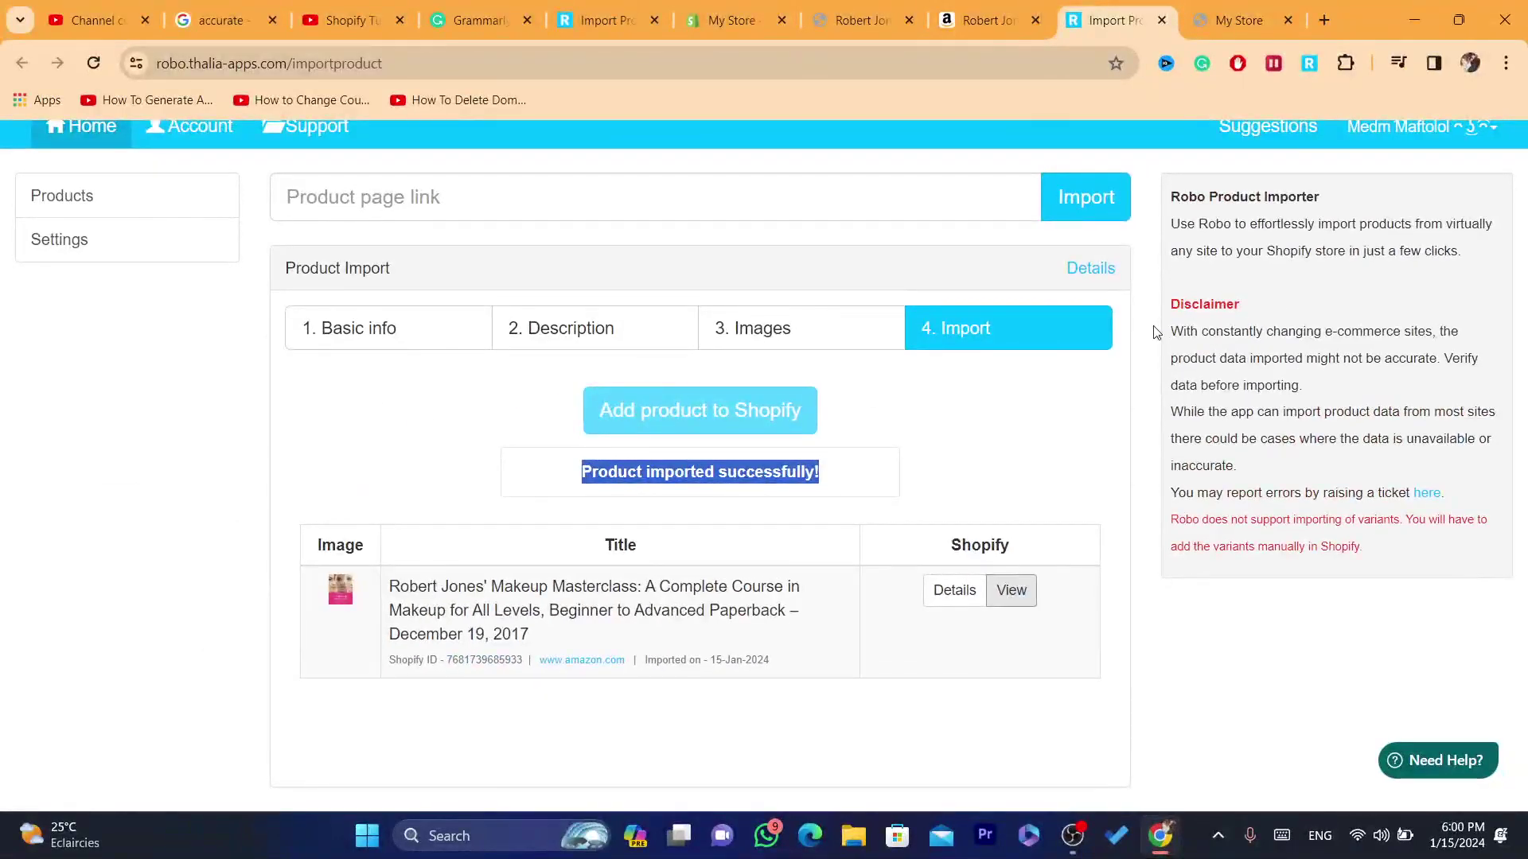
pyautogui.moveTo(1158, 328); pyautogui.dragTo(1407, 533)
pyautogui.click(1414, 549)
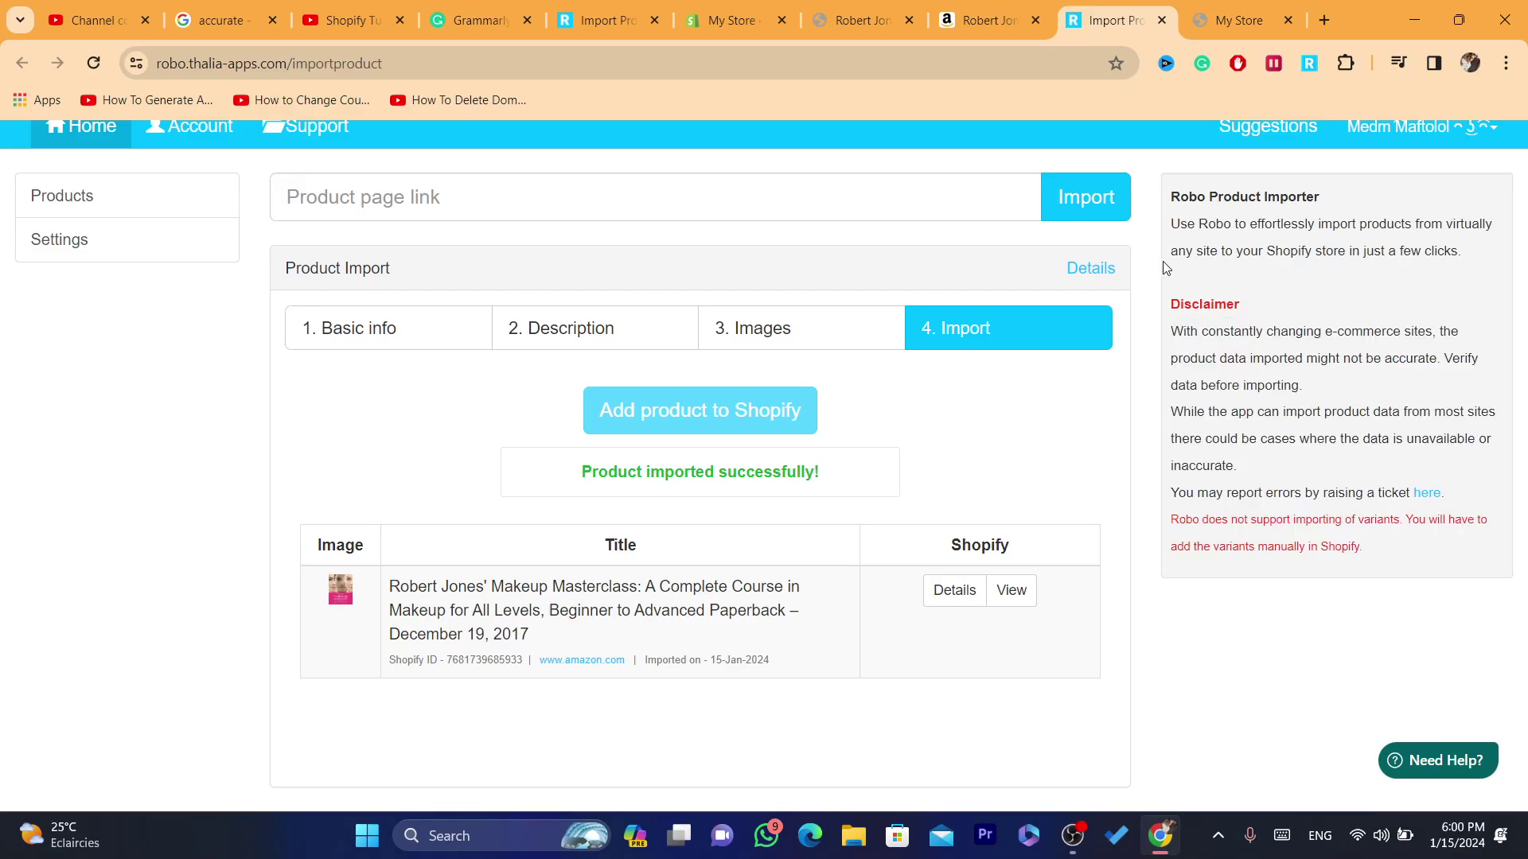
pyautogui.moveTo(1172, 328); pyautogui.dragTo(1426, 559)
pyautogui.click(1428, 562)
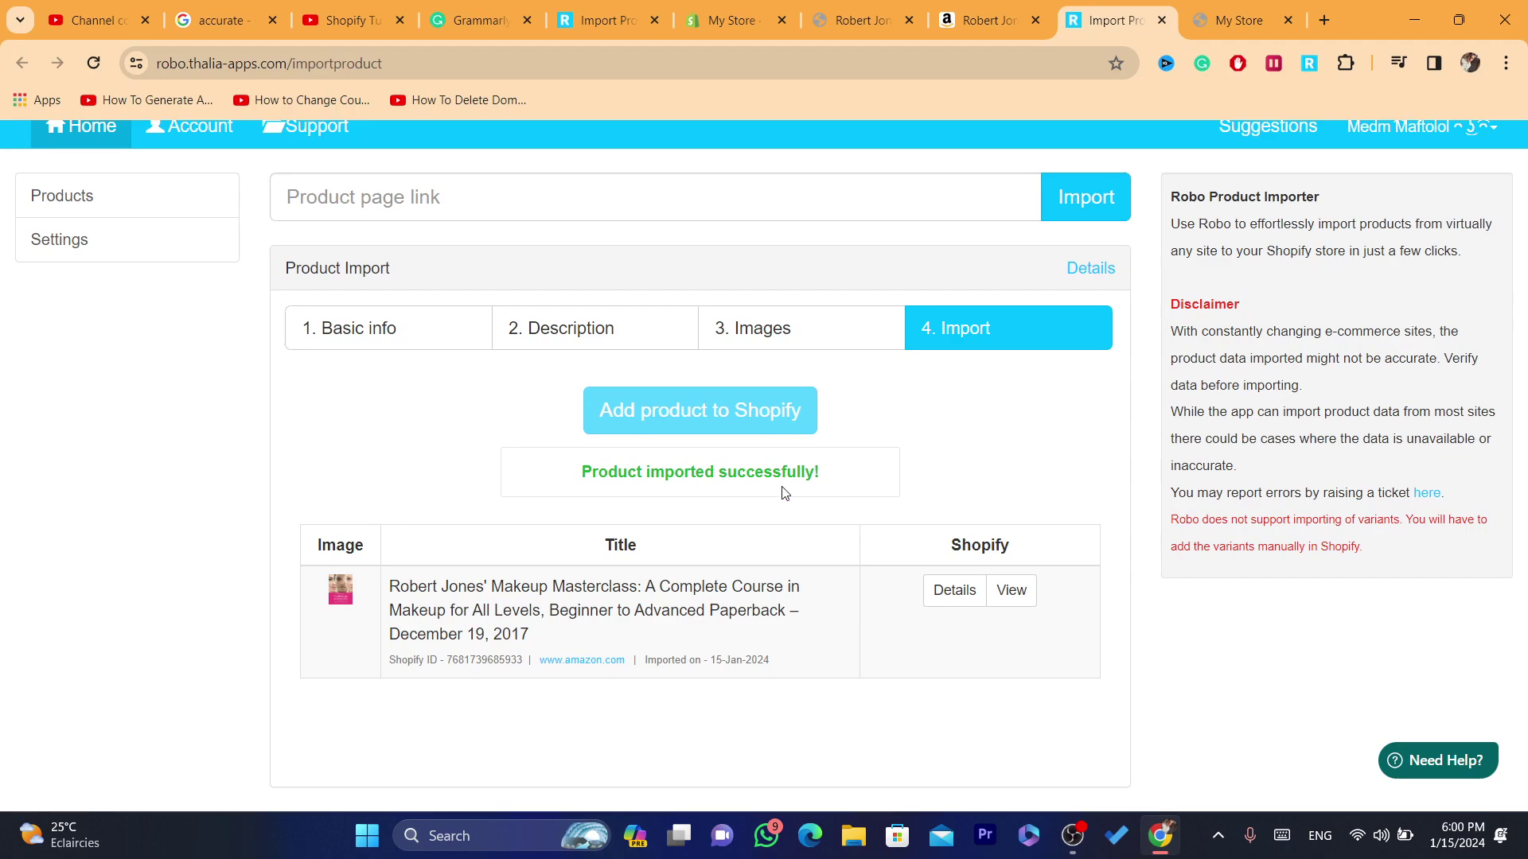